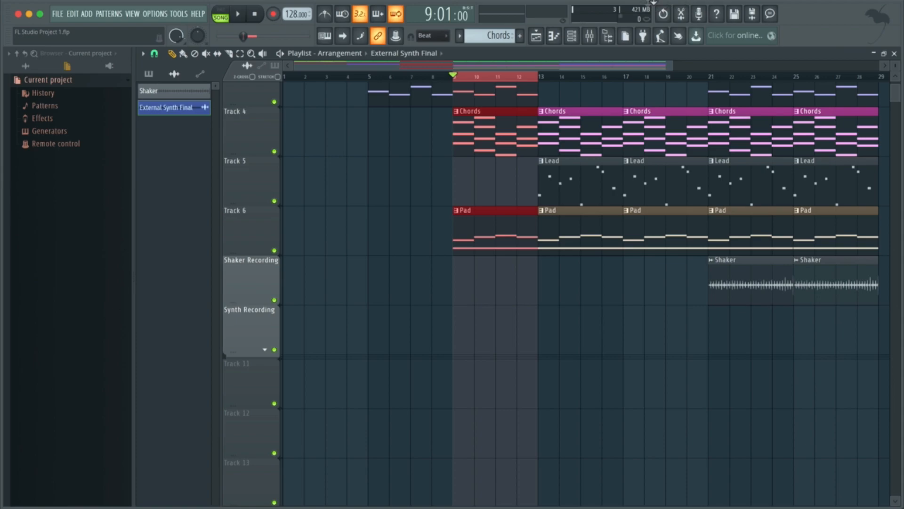
- Solo the 3x Osc PAD track in the mixer and audition the looped section from bar 9
{"action": "left_click", "coordinate": [594, 39]}
{"action": "key", "text": "space"}
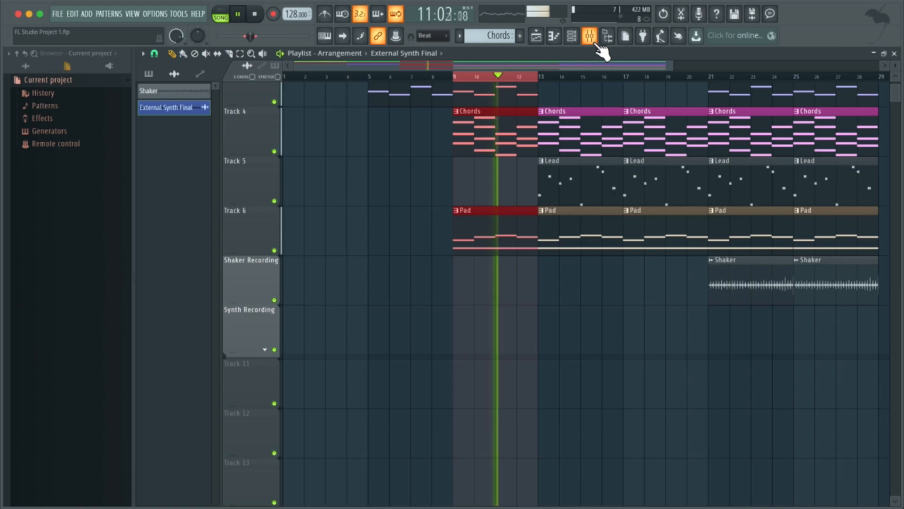
{"action": "key", "text": "space"}
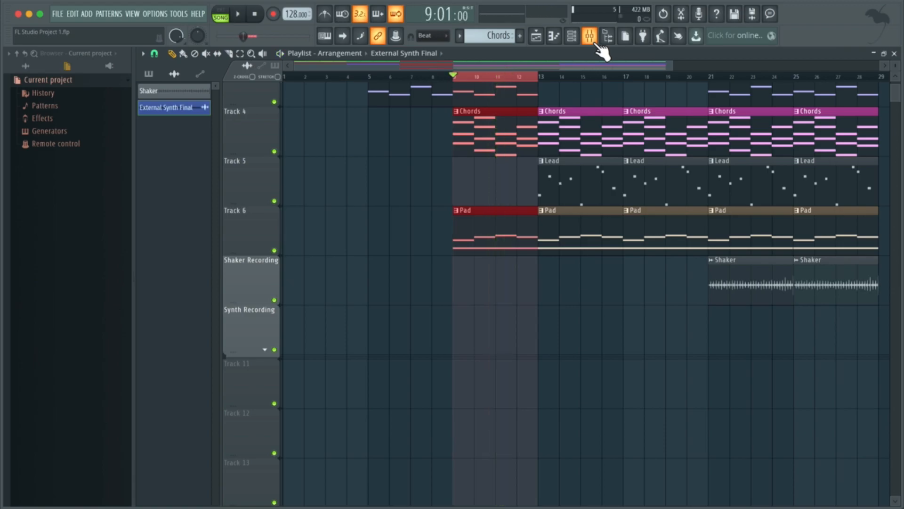
{"action": "left_click", "coordinate": [595, 44]}
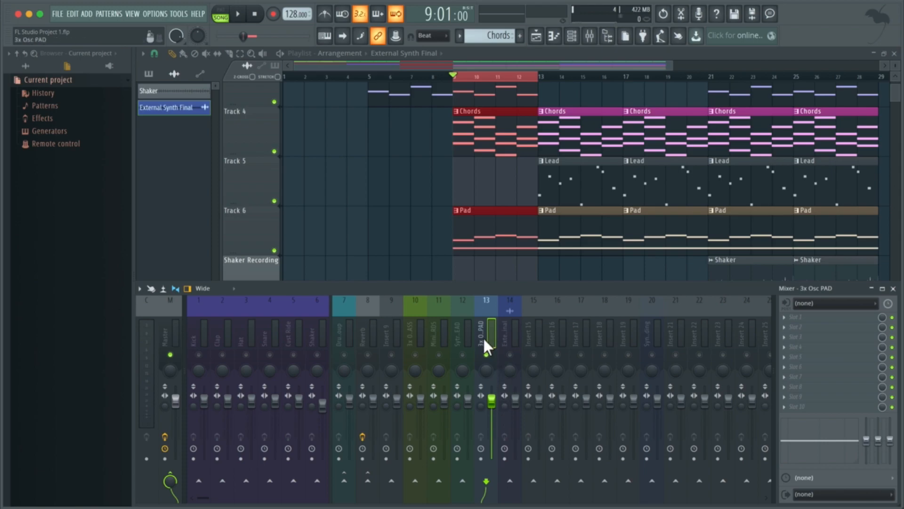
{"action": "key", "text": "space"}
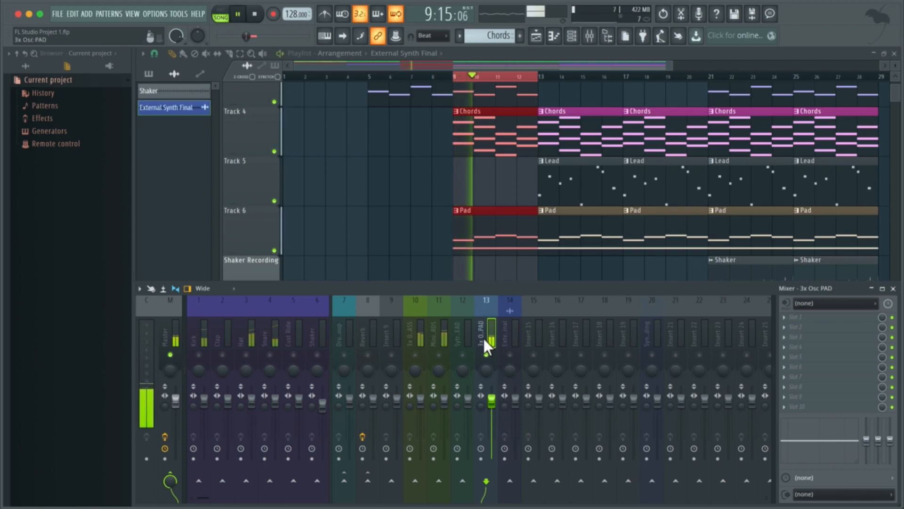
{"action": "key", "text": "space"}
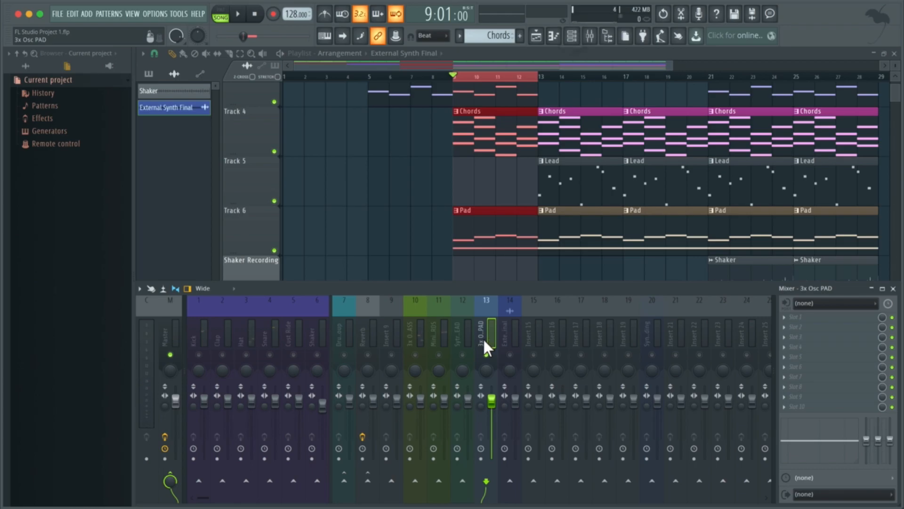
- Audition the loop with the channel rack showing and open the 3x Osc PAD instrument
{"action": "left_click", "coordinate": [573, 42]}
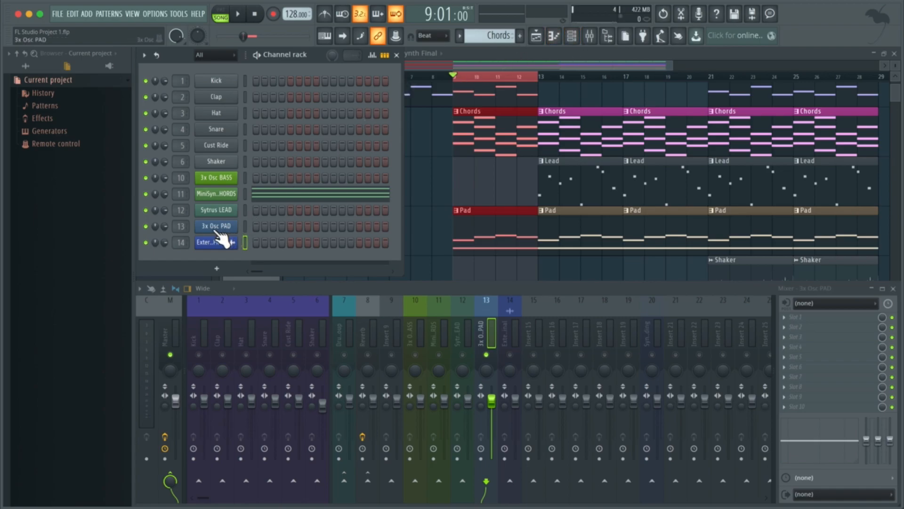
{"action": "key", "text": "space"}
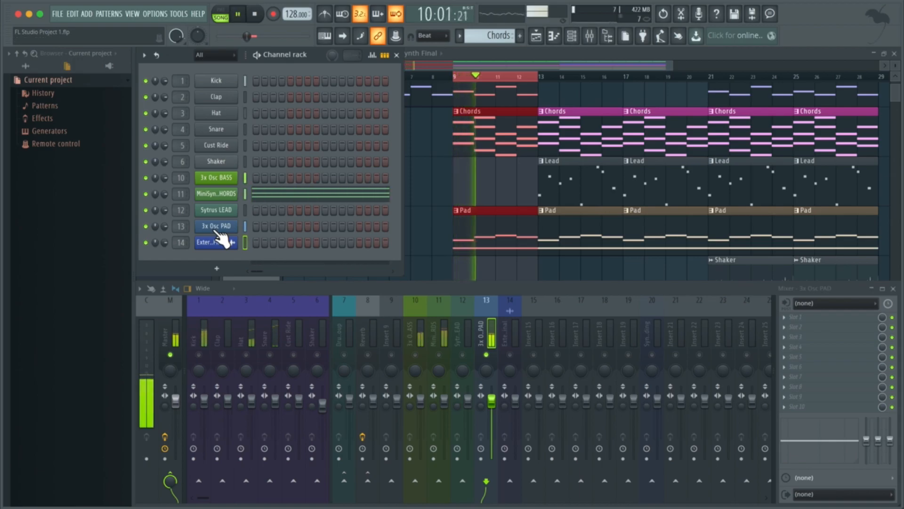
{"action": "key", "text": "space"}
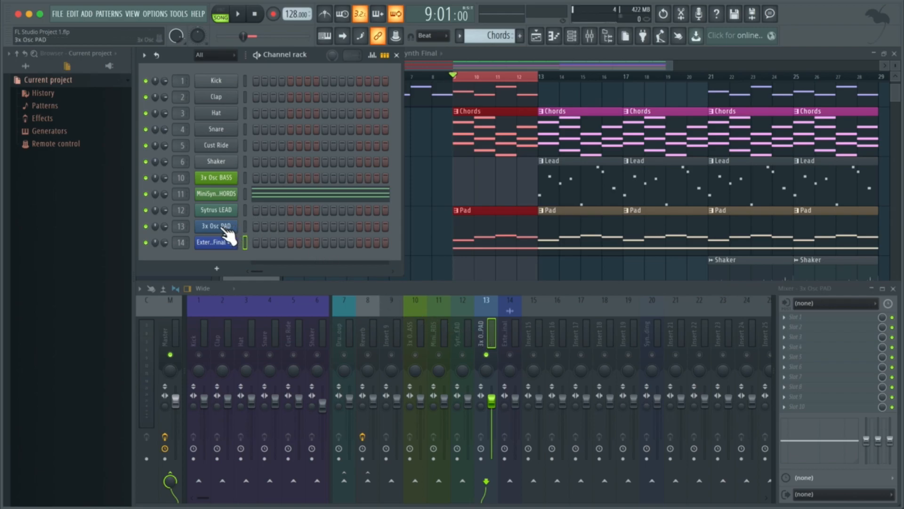
{"action": "left_click", "coordinate": [228, 232]}
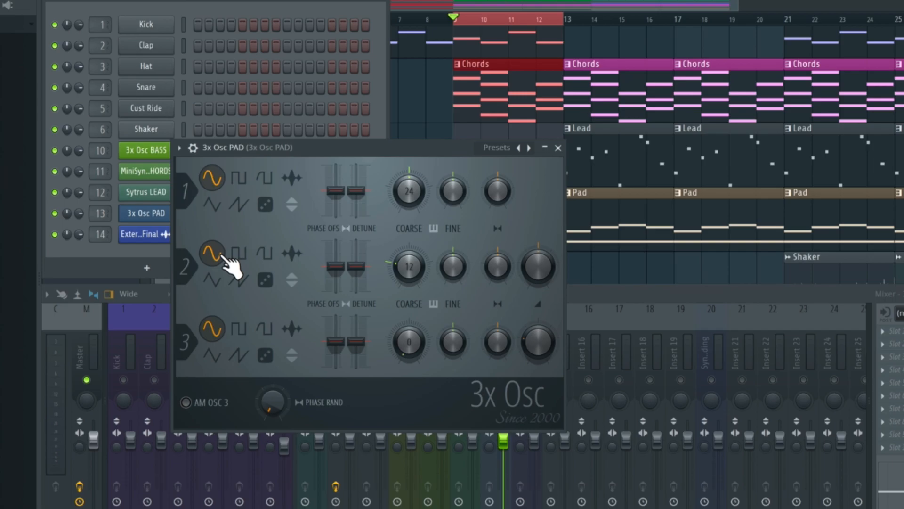
- Set oscillator 1 of the pad to the rounded saw waveform, comparing it with the sine during playback
{"action": "left_click", "coordinate": [265, 181]}
{"action": "key", "text": "space"}
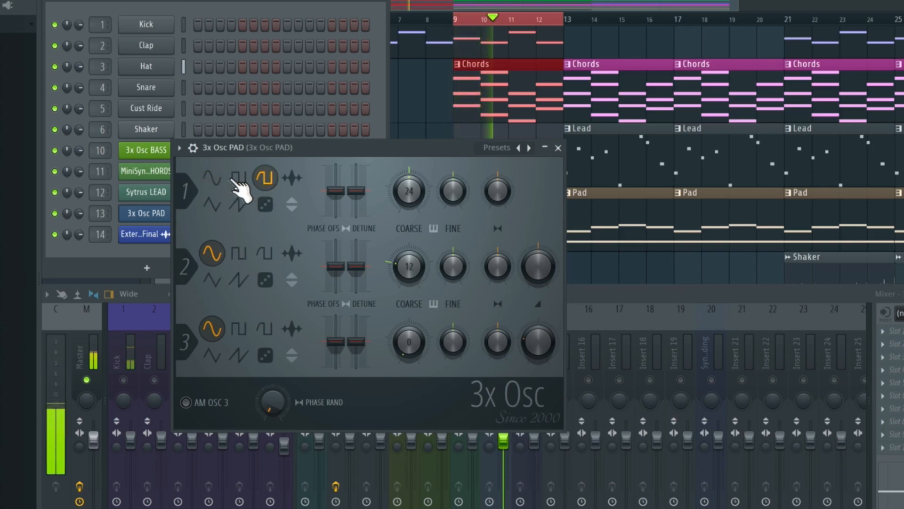
{"action": "left_click", "coordinate": [218, 179]}
{"action": "left_click", "coordinate": [266, 180]}
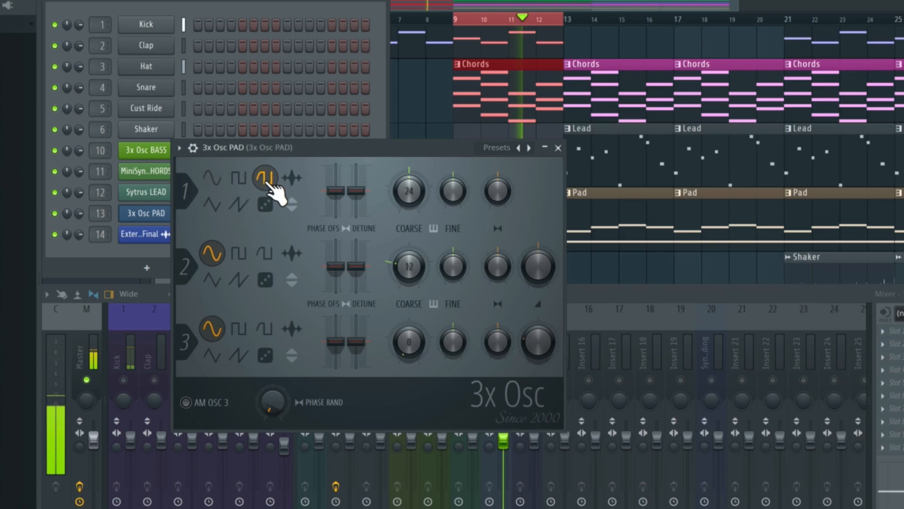
{"action": "key", "text": "space"}
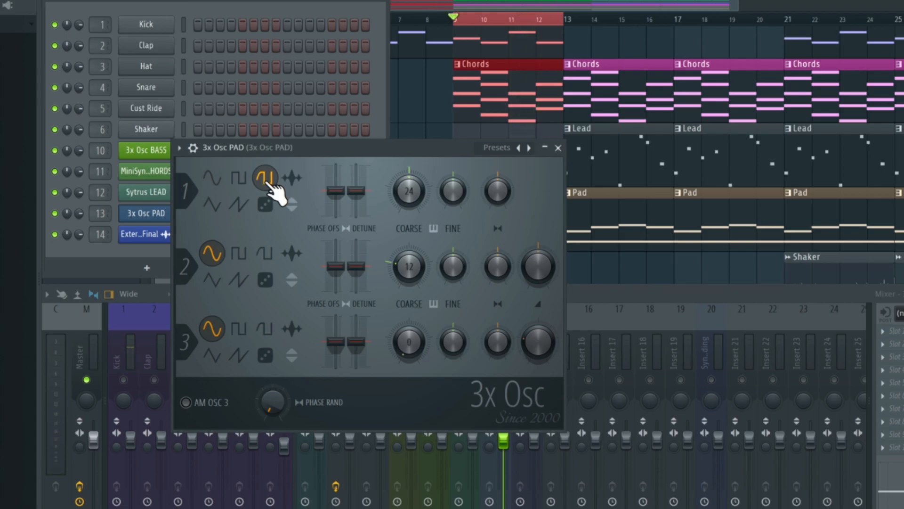
- Set oscillator 2 of the pad to the square waveform and audition the loop
{"action": "left_click", "coordinate": [238, 255]}
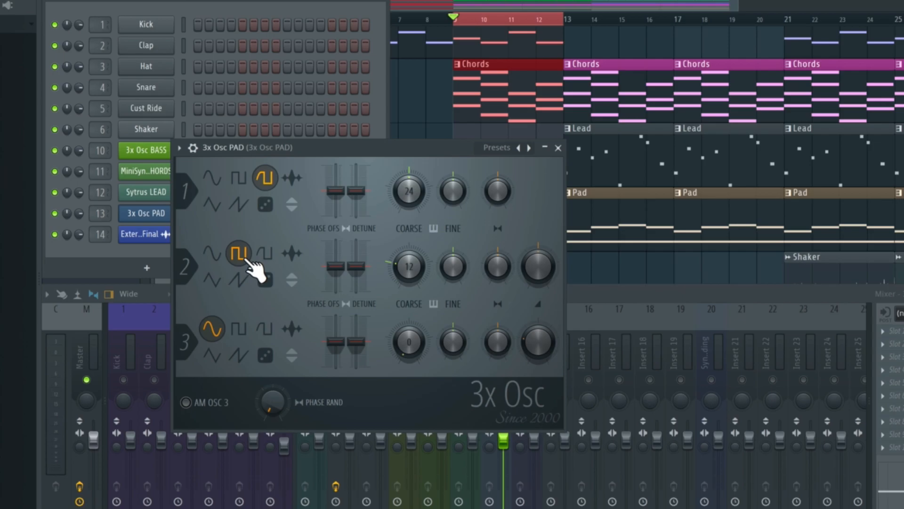
{"action": "key", "text": "space"}
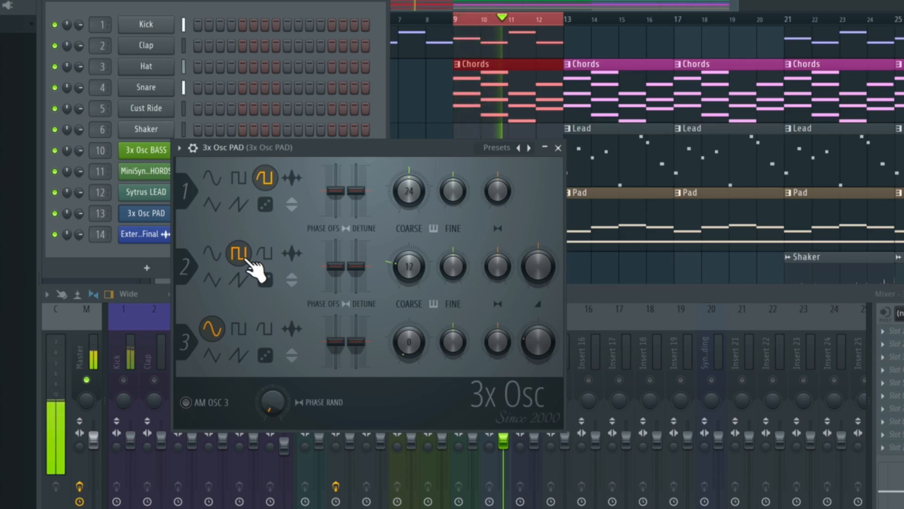
{"action": "key", "text": "space"}
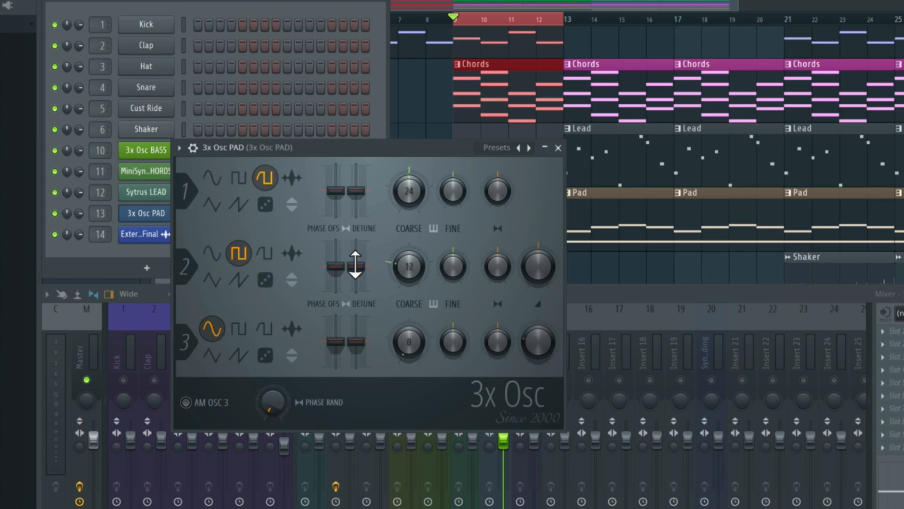
- Raise oscillator 2's stereo detune slightly above centre, auditioning small and extreme amounts over the loop
{"action": "key", "text": "space"}
{"action": "mouse_move", "coordinate": [355, 267]}
{"action": "left_mouse_down"}
{"action": "mouse_move", "coordinate": [357, 225]}
{"action": "mouse_move", "coordinate": [357, 253]}
{"action": "left_mouse_up"}
{"action": "key", "text": "space"}
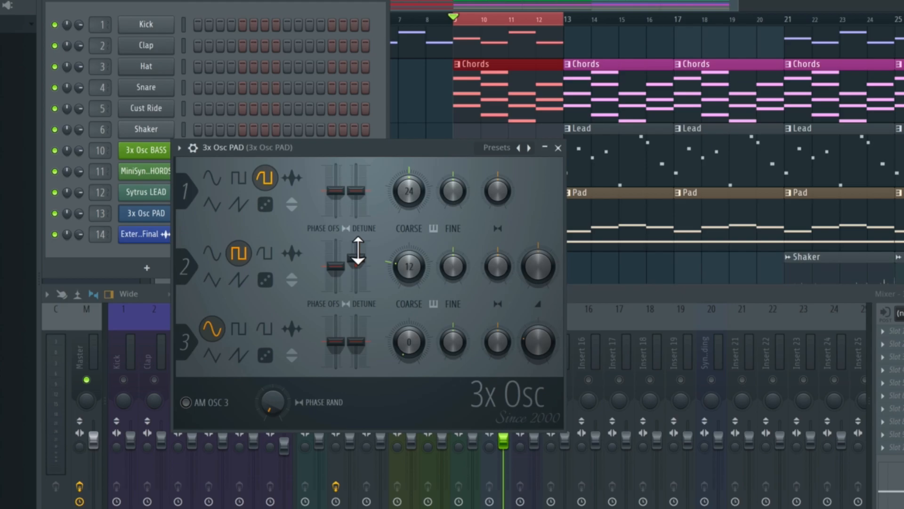
{"action": "left_click_drag", "start_coordinate": [358, 251], "coordinate": [357, 236]}
{"action": "key", "text": "space"}
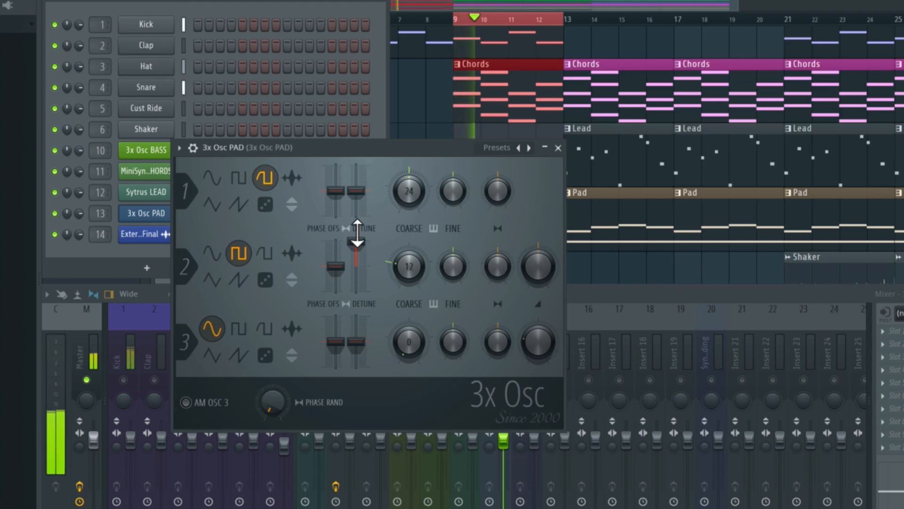
{"action": "key", "text": "space"}
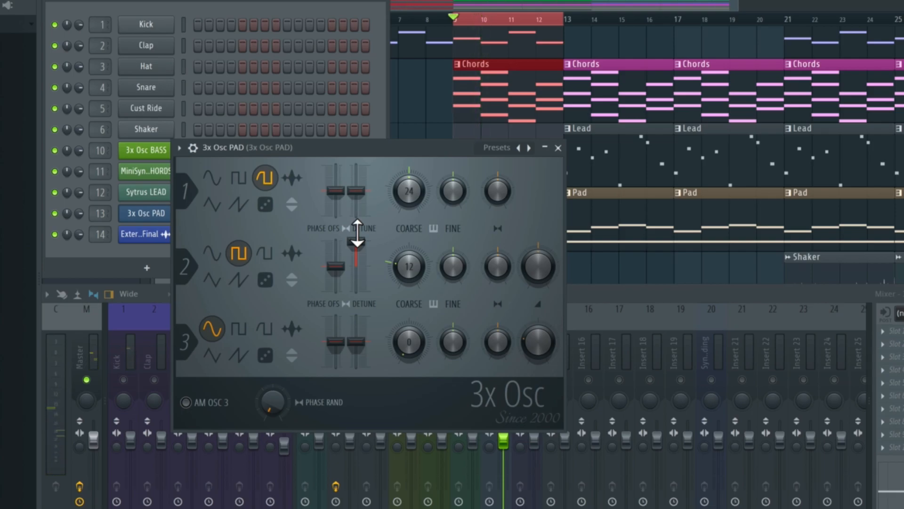
{"action": "left_click_drag", "start_coordinate": [357, 232], "coordinate": [357, 254]}
{"action": "key", "text": "space"}
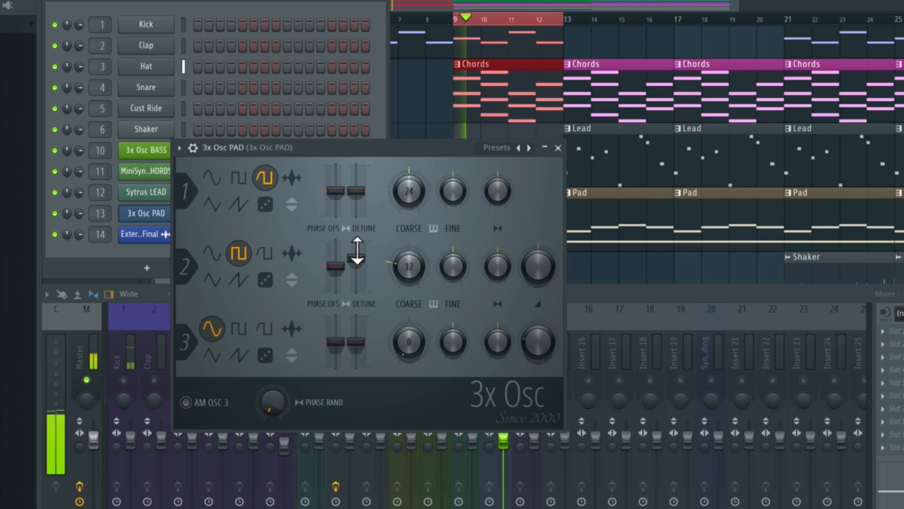
{"action": "key", "text": "space"}
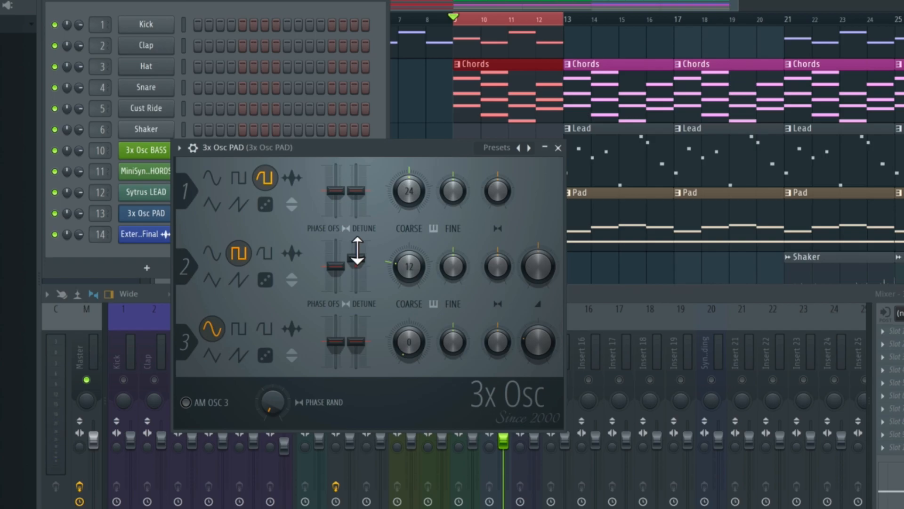
{"action": "left_click_drag", "start_coordinate": [357, 254], "coordinate": [358, 250]}
- Pan oscillator 1 to the left and oscillator 2 to the right while the loop plays
{"action": "key", "text": "space"}
{"action": "left_click_drag", "start_coordinate": [500, 193], "coordinate": [500, 222]}
{"action": "left_click_drag", "start_coordinate": [499, 270], "coordinate": [499, 257]}
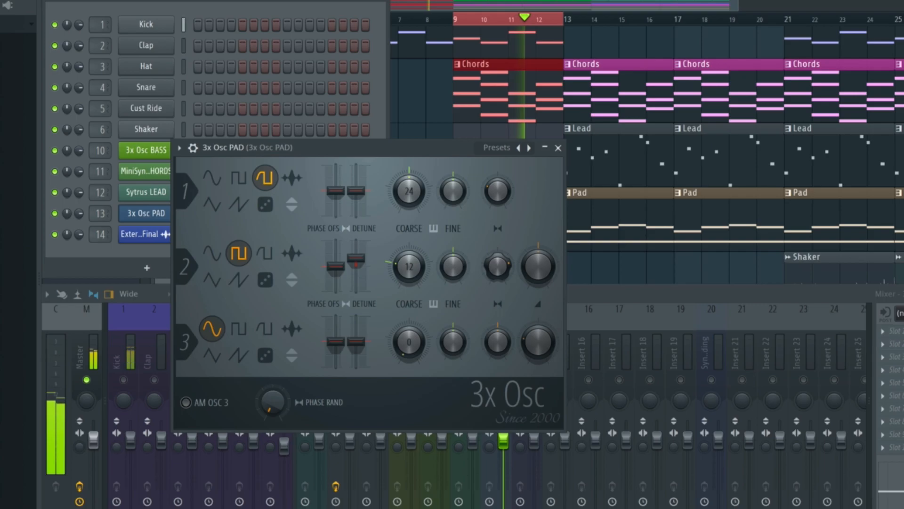
{"action": "left_click_drag", "start_coordinate": [496, 194], "coordinate": [496, 212]}
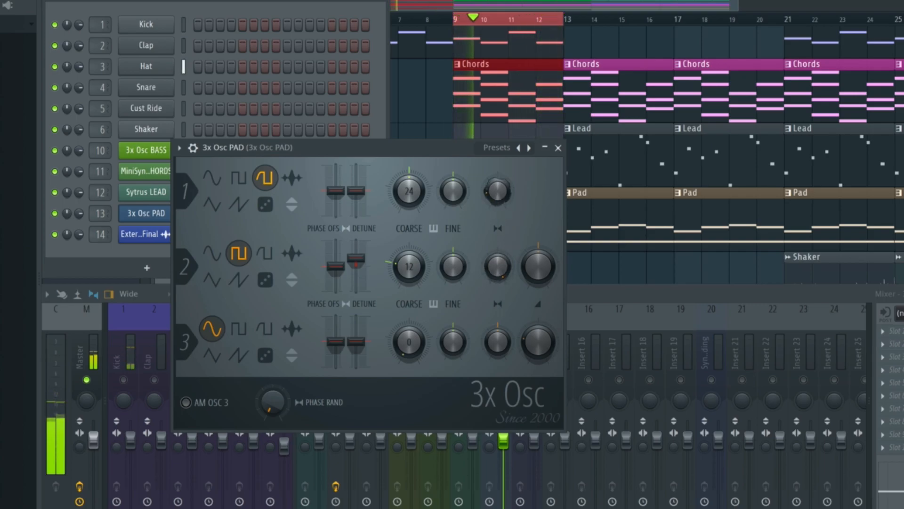
{"action": "left_click_drag", "start_coordinate": [497, 261], "coordinate": [497, 277]}
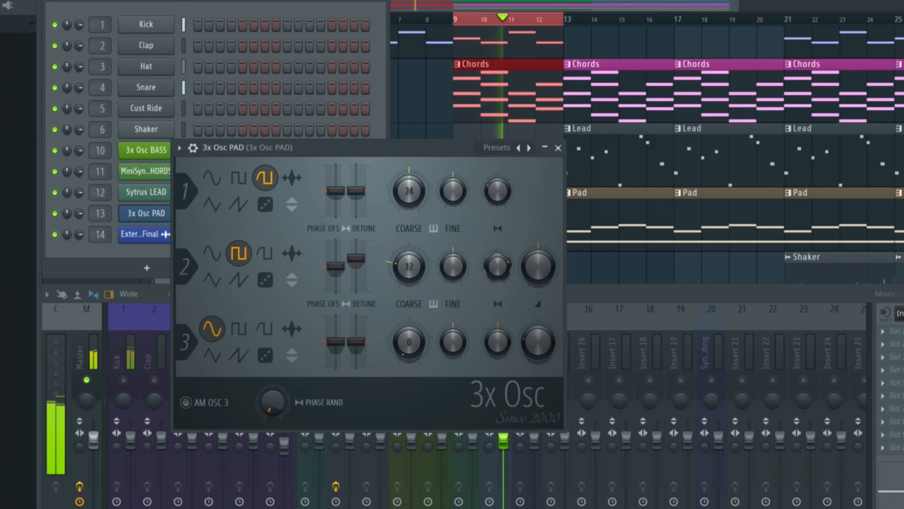
{"action": "key", "text": "space"}
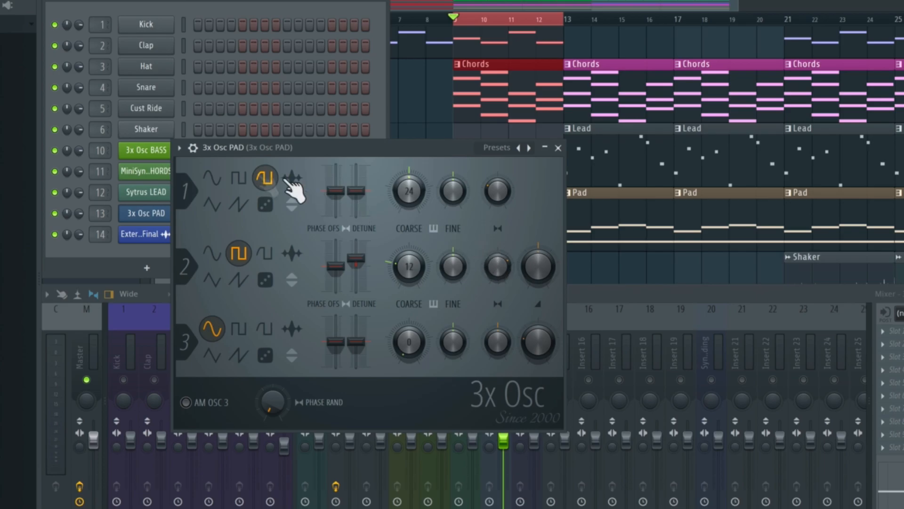
- Enable tempo sync for the pad's volume LFO and raise the LFO amount above centre
{"action": "left_click", "coordinate": [192, 148]}
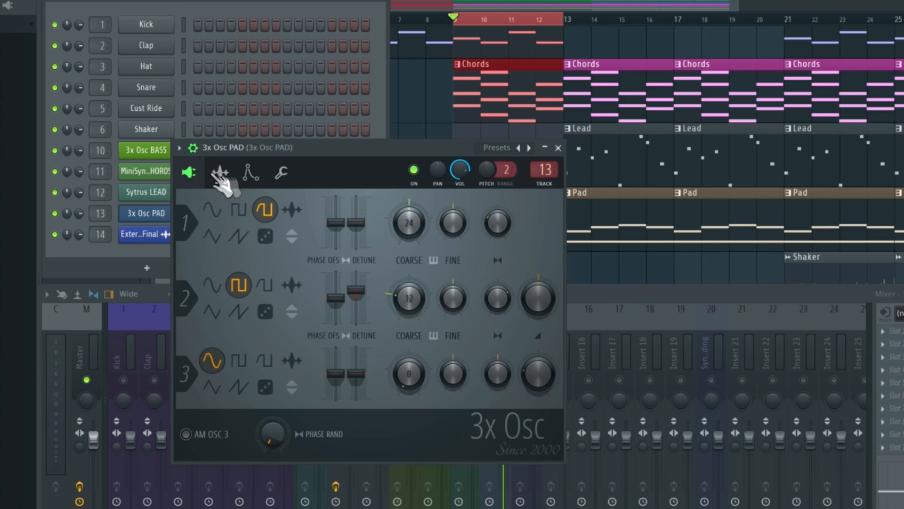
{"action": "left_click", "coordinate": [250, 175]}
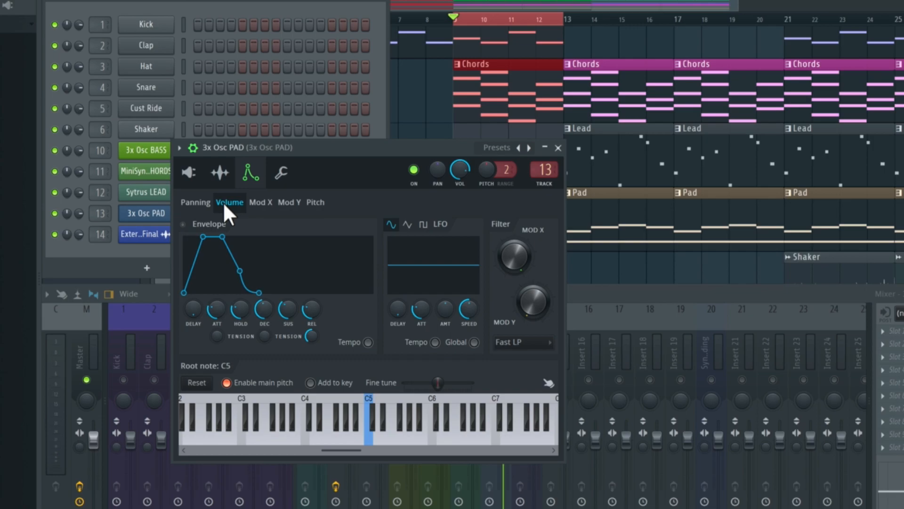
{"action": "left_click", "coordinate": [435, 342]}
{"action": "left_click_drag", "start_coordinate": [446, 306], "coordinate": [447, 285]}
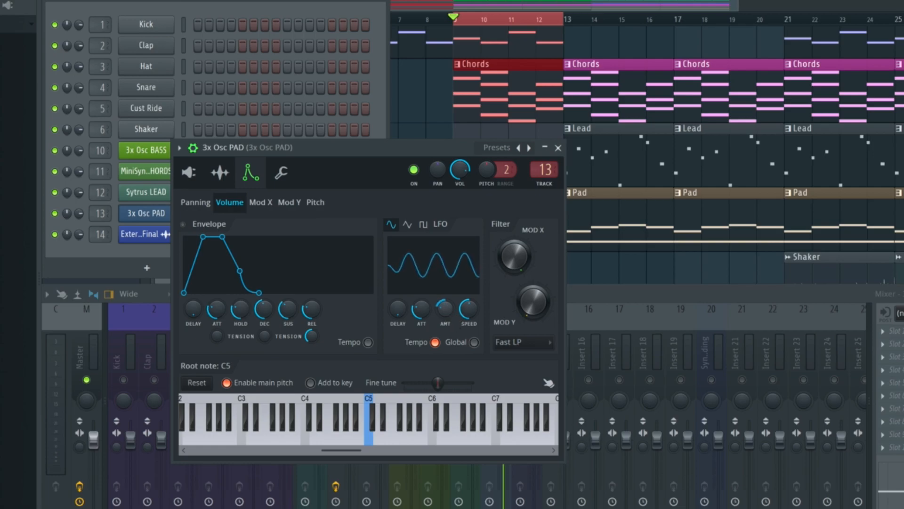
- Make the pad's volume LFO oscillate faster with its speed control, auditioning the loop while adjusting it
{"action": "left_click_drag", "start_coordinate": [470, 308], "coordinate": [470, 321]}
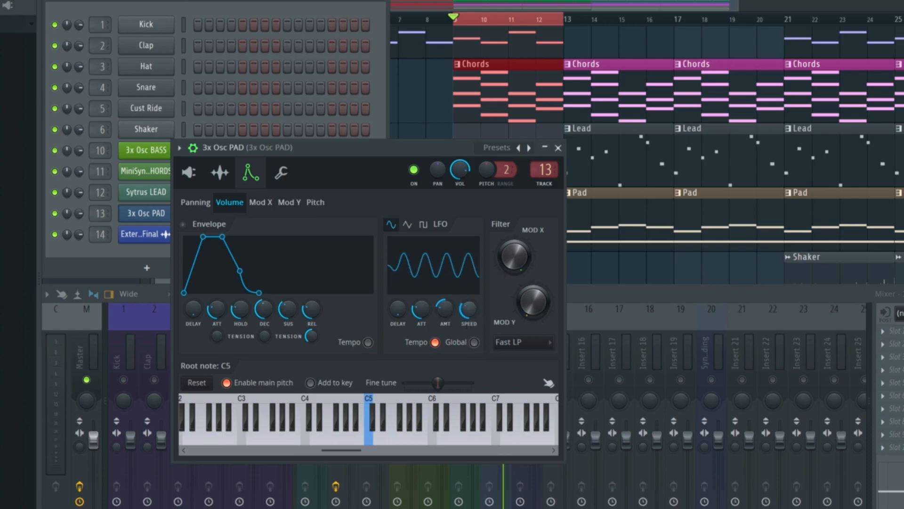
{"action": "key", "text": "space"}
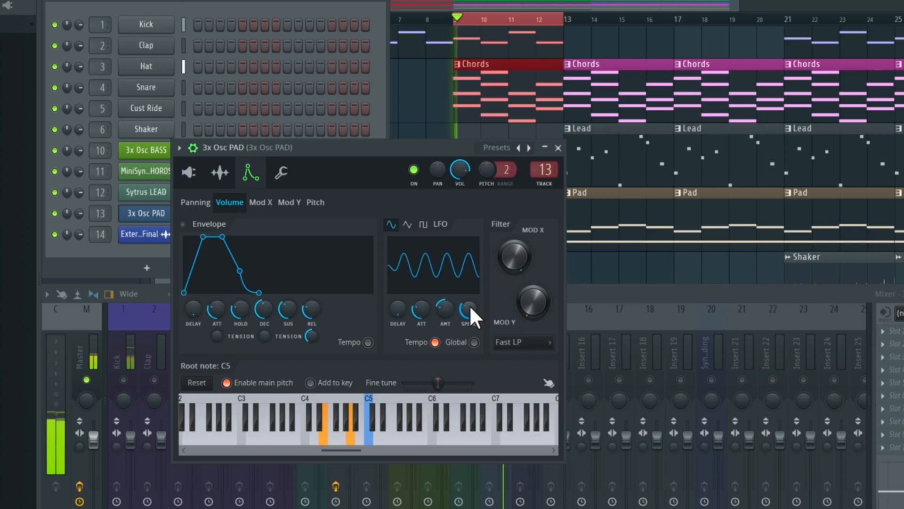
{"action": "left_click_drag", "start_coordinate": [470, 304], "coordinate": [470, 297]}
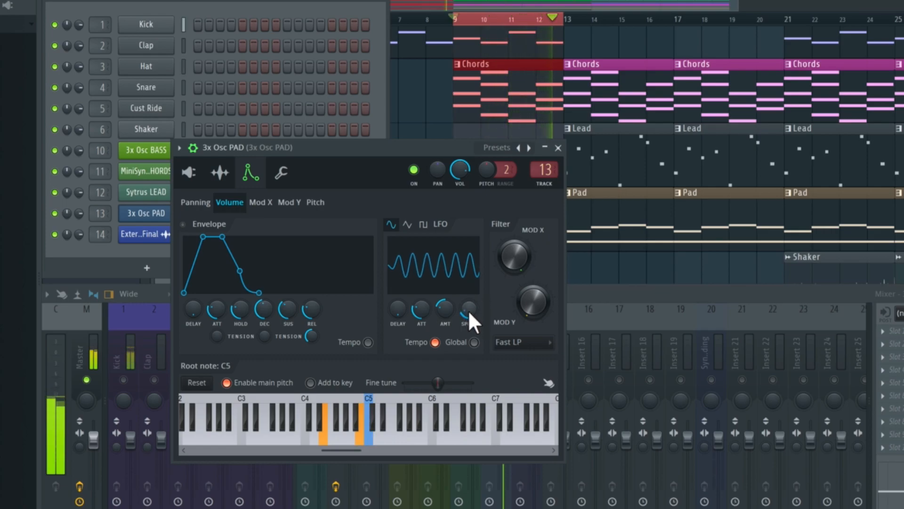
{"action": "key", "text": "space"}
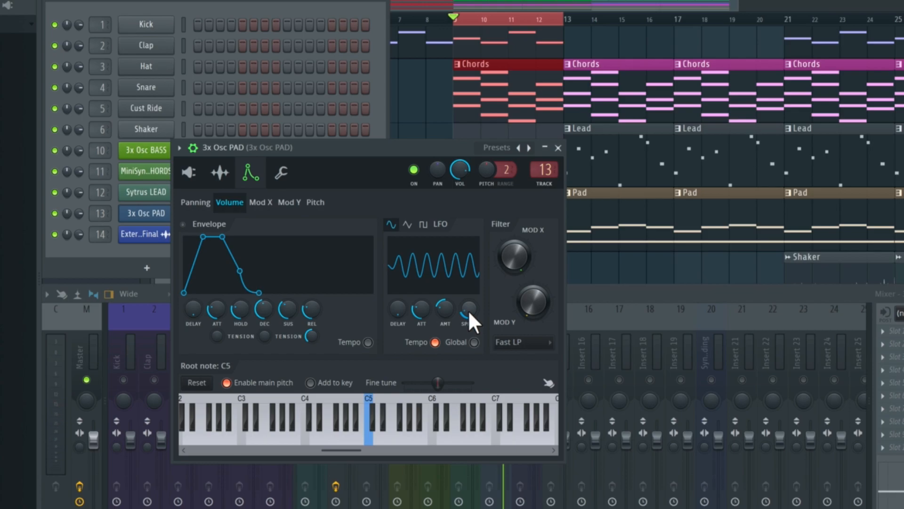
- Move the instrument window clear of the mixer, unsolo the 3x Osc PAD track and play the full mix
{"action": "left_click_drag", "start_coordinate": [400, 141], "coordinate": [418, 0]}
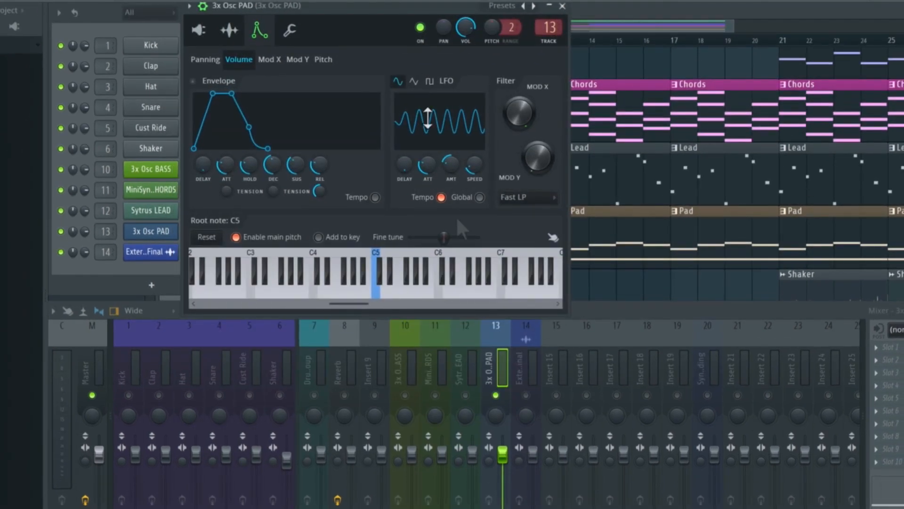
{"action": "left_click", "coordinate": [483, 375]}
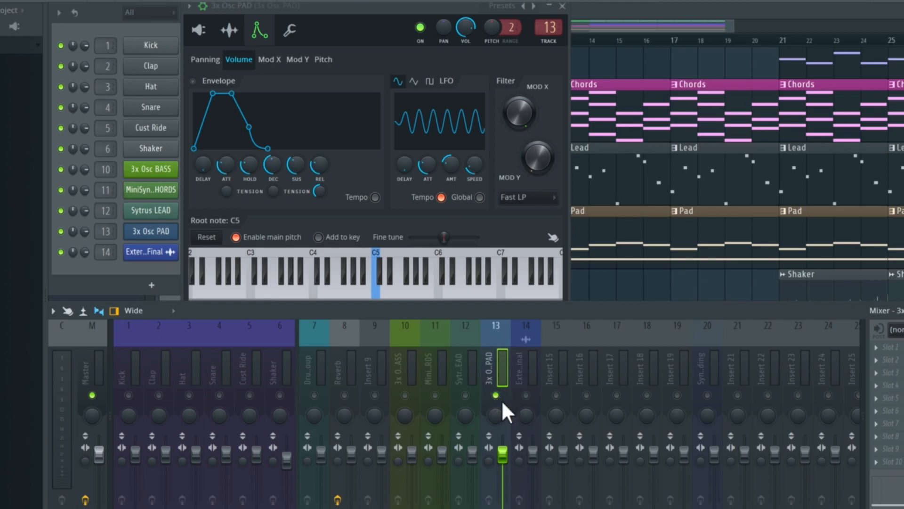
{"action": "key", "text": "s"}
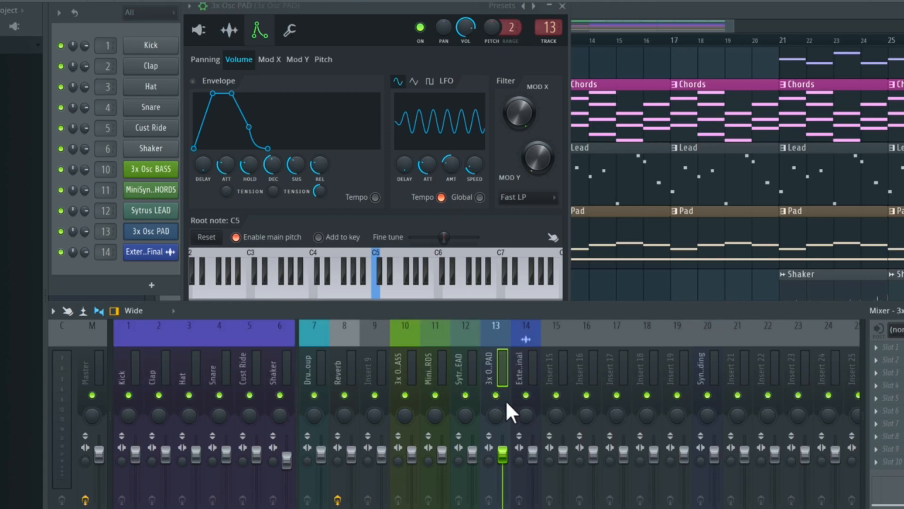
{"action": "key", "text": "space"}
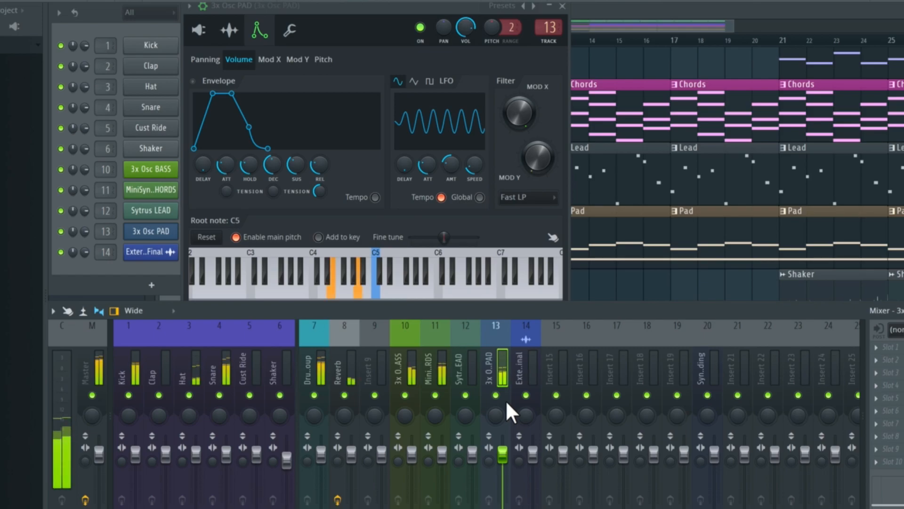
- Slow down the pad's volume LFO, stop playback, and try a long LFO attack before returning it to zero
{"action": "left_click_drag", "start_coordinate": [473, 165], "coordinate": [473, 151]}
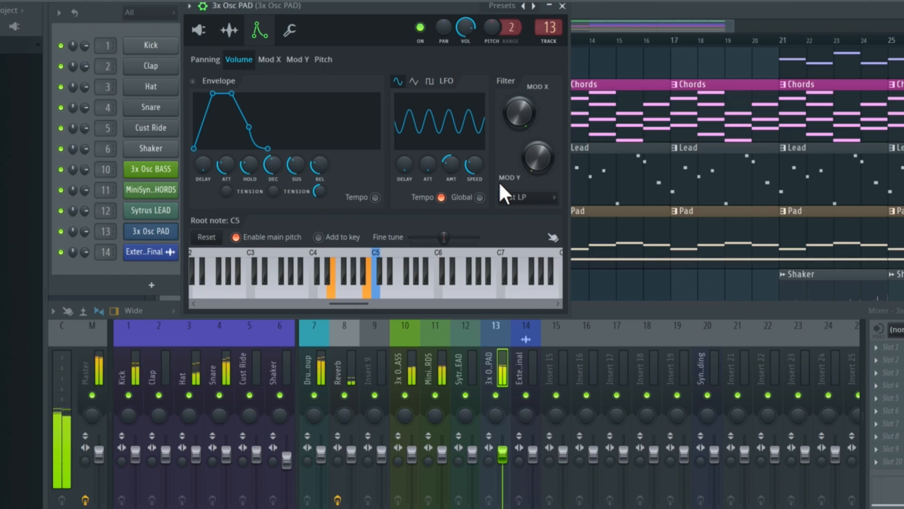
{"action": "key", "text": "space"}
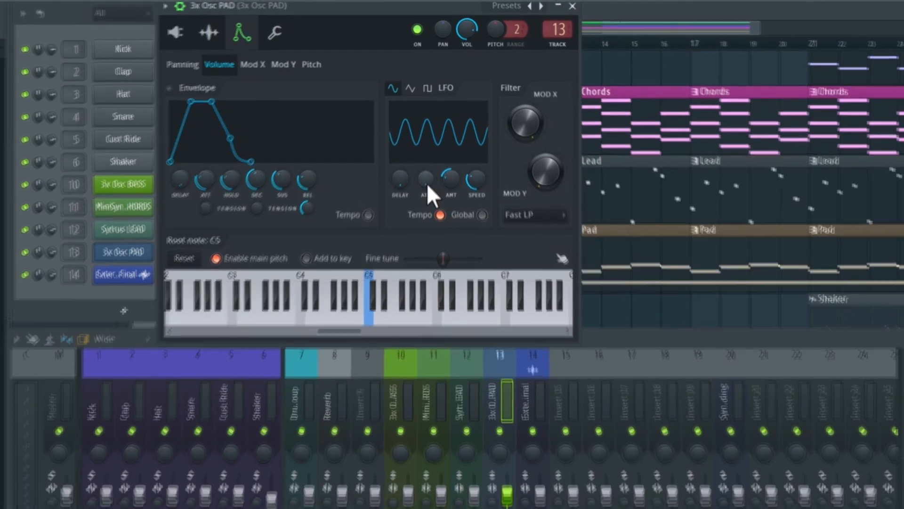
{"action": "left_click_drag", "start_coordinate": [426, 180], "coordinate": [426, 136]}
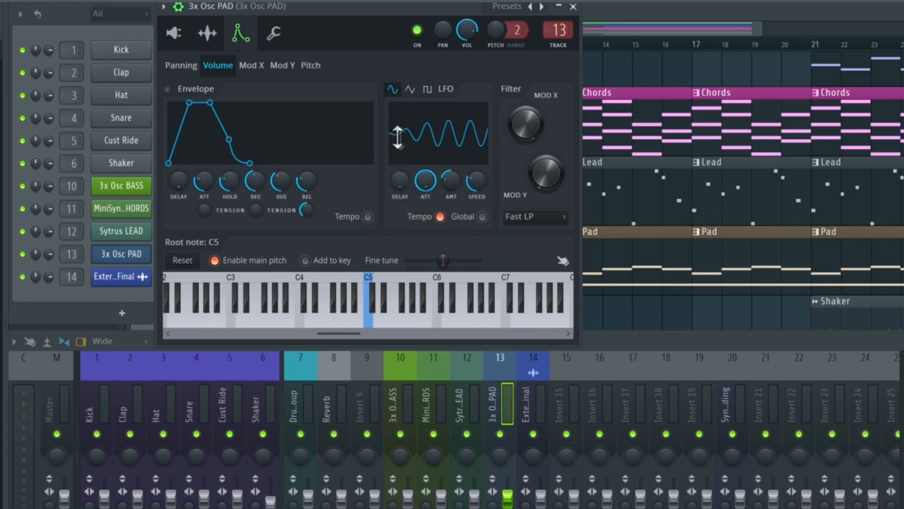
{"action": "left_click_drag", "start_coordinate": [425, 184], "coordinate": [425, 226]}
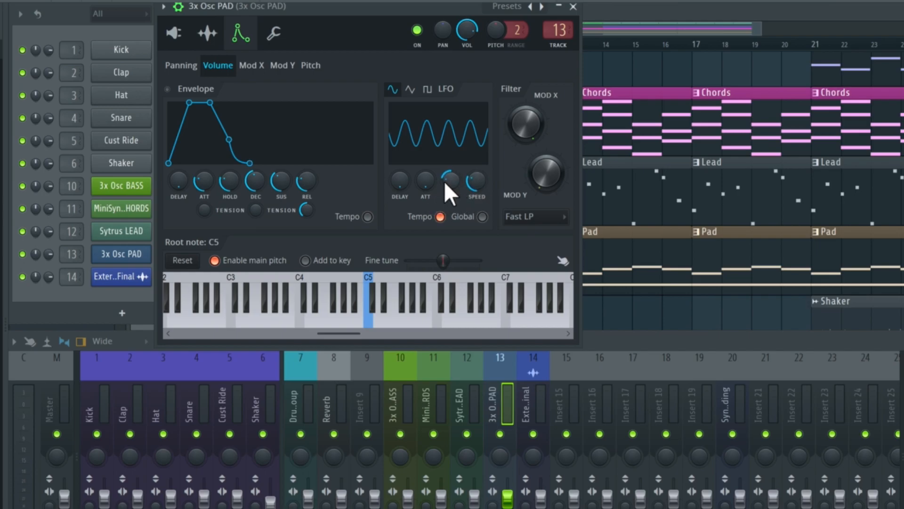
- Try a volume LFO amount above centre for the pad and audition it in the full mix
{"action": "left_click_drag", "start_coordinate": [445, 181], "coordinate": [448, 167]}
{"action": "key", "text": "space"}
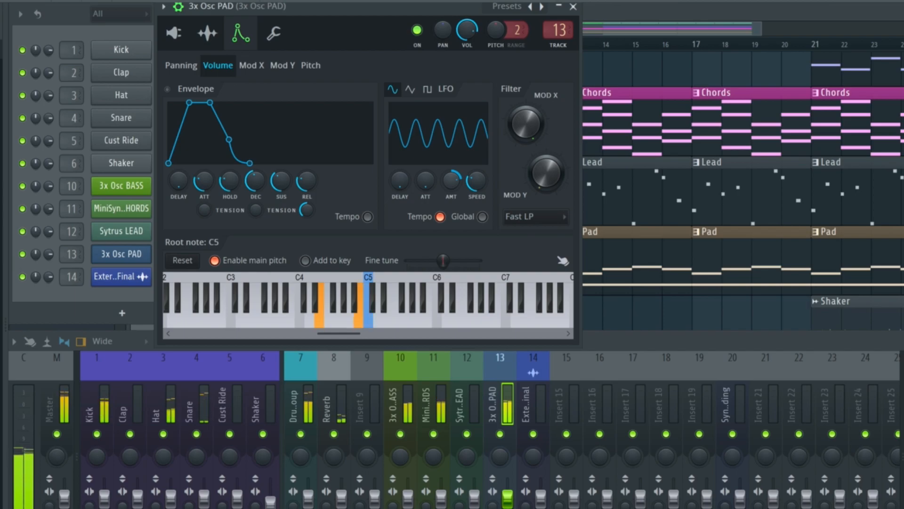
{"action": "key", "text": "space"}
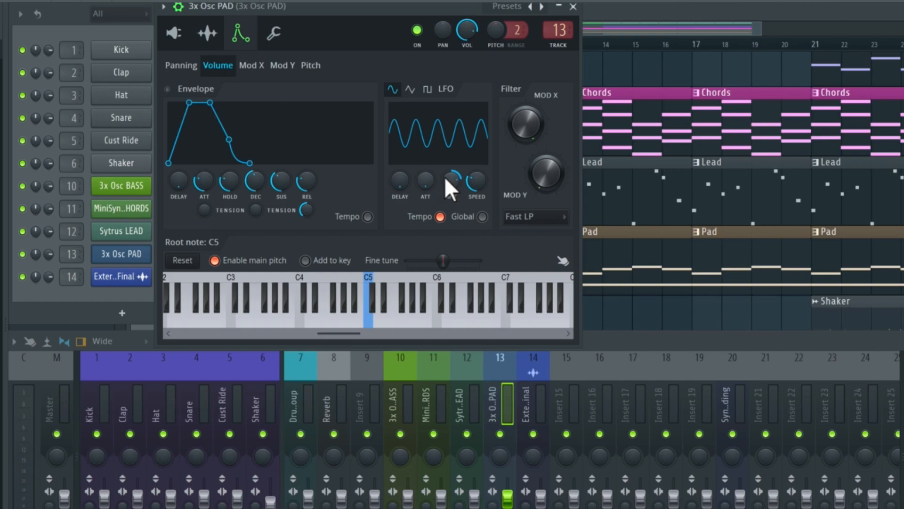
{"action": "key", "text": "space"}
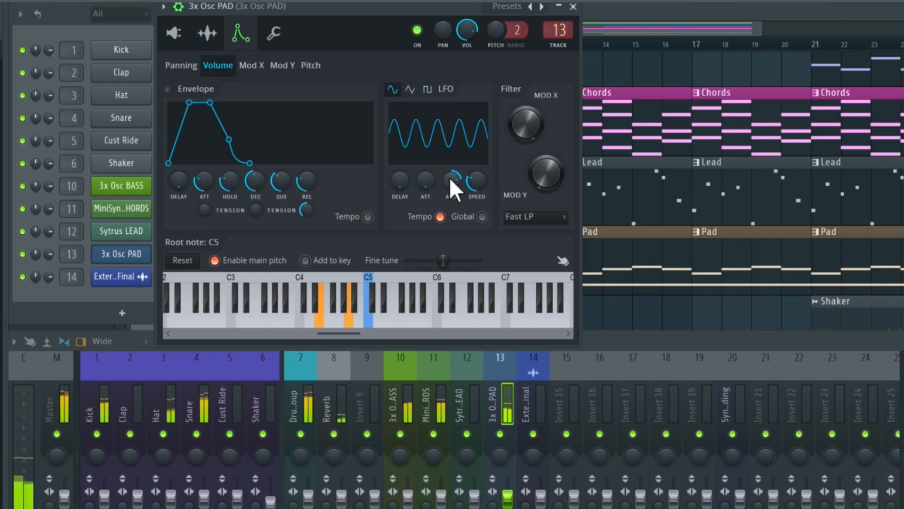
{"action": "key", "text": "space"}
- Set the pad's volume LFO amount below centre, comparing it with a positive amount and auditioning it in the full mix
{"action": "left_click_drag", "start_coordinate": [450, 177], "coordinate": [450, 232]}
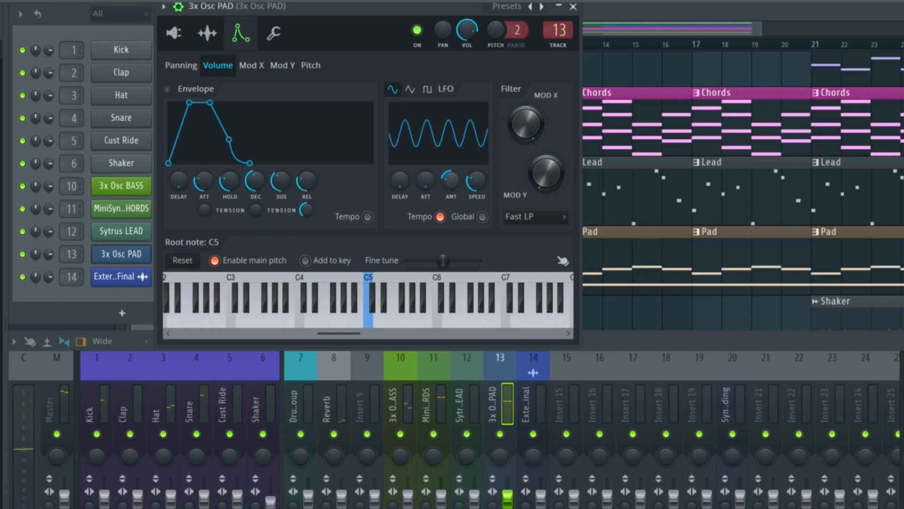
{"action": "key", "text": "space"}
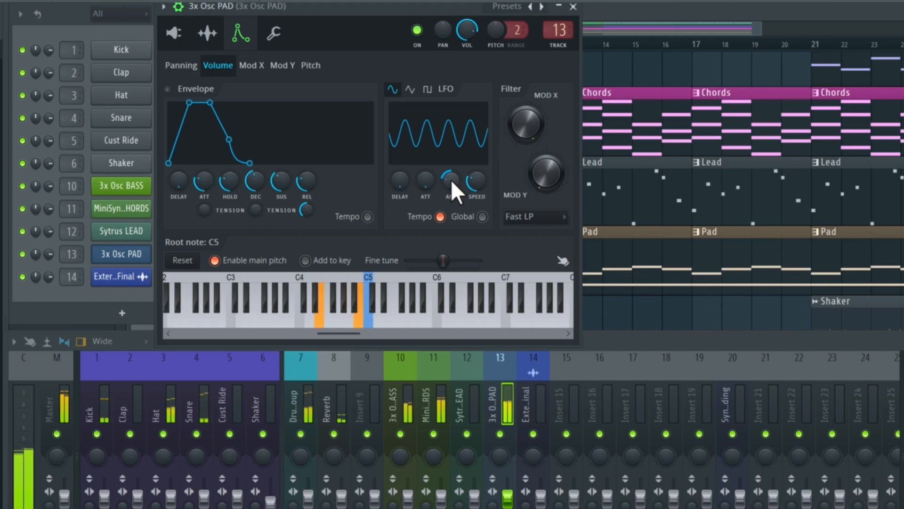
{"action": "key", "text": "space"}
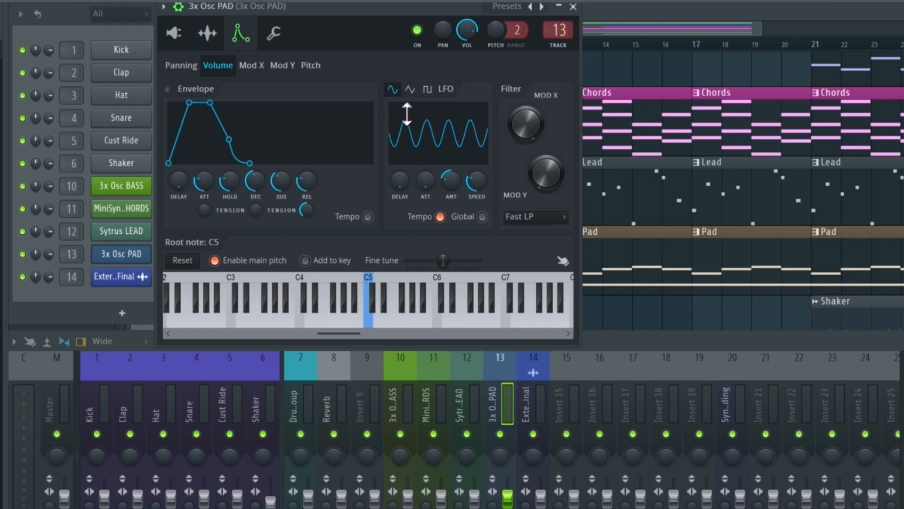
{"action": "mouse_move", "coordinate": [451, 181]}
{"action": "left_mouse_down"}
{"action": "mouse_move", "coordinate": [451, 193]}
{"action": "mouse_move", "coordinate": [454, 182]}
{"action": "left_mouse_up"}
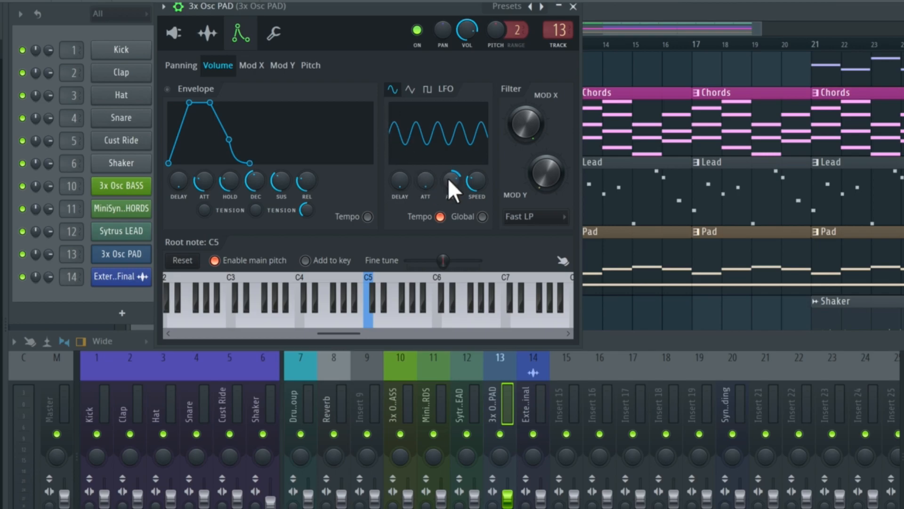
{"action": "left_click_drag", "start_coordinate": [451, 181], "coordinate": [451, 193]}
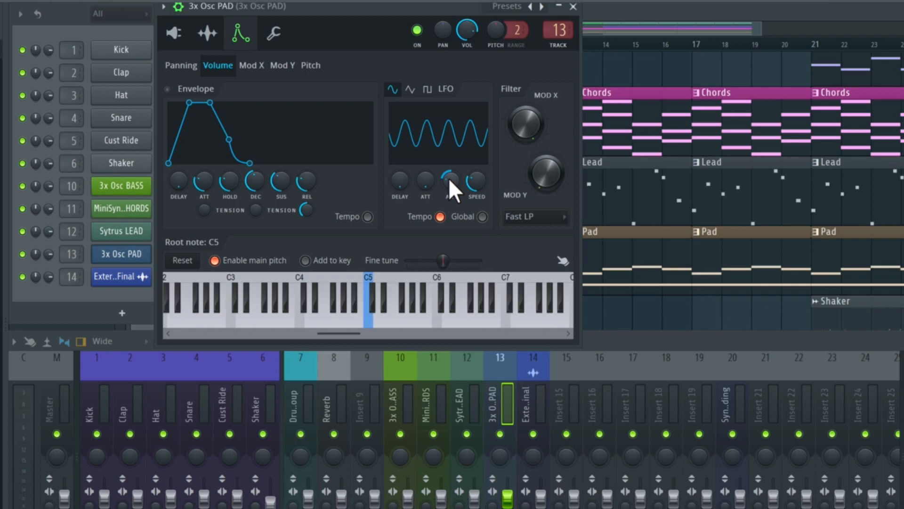
{"action": "key", "text": "space"}
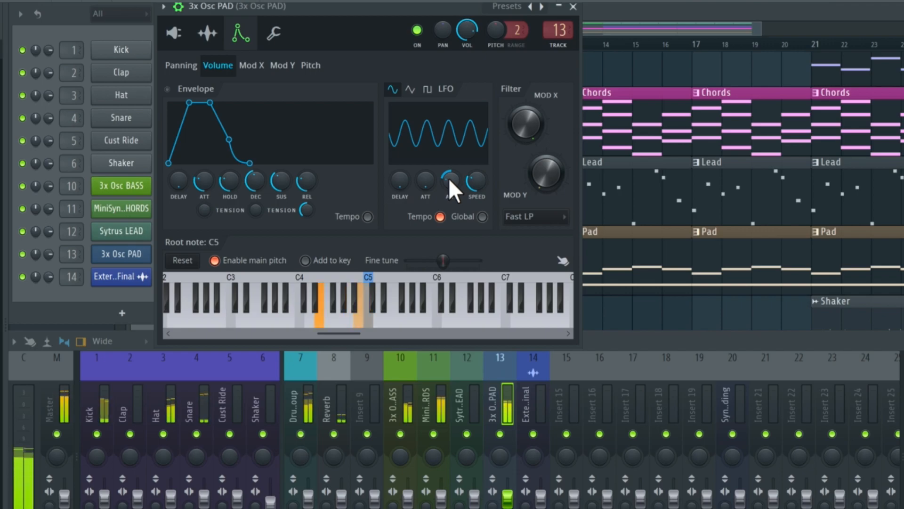
{"action": "key", "text": "space"}
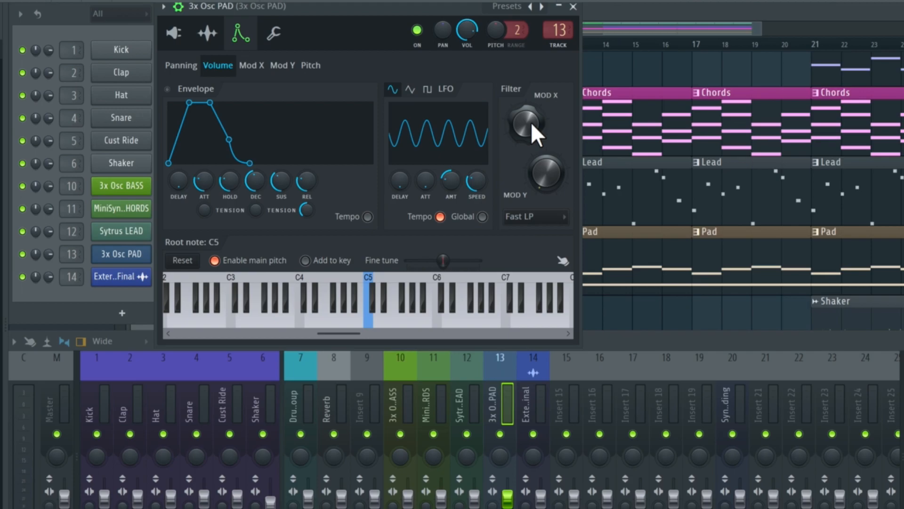
- Try adjusting the pad filter's Mod X control and audition it in the full mix
{"action": "mouse_move", "coordinate": [527, 109]}
{"action": "left_mouse_down"}
{"action": "mouse_move", "coordinate": [527, 87]}
{"action": "mouse_move", "coordinate": [527, 123]}
{"action": "mouse_move", "coordinate": [526, 92]}
{"action": "left_mouse_up"}
{"action": "key", "text": "space"}
{"action": "key", "text": "space"}
- Solo the 3x Osc PAD mixer track and sweep the filter's Mod X control down and back up during playback
{"action": "left_click", "coordinate": [496, 391]}
{"action": "key", "text": "alt+s"}
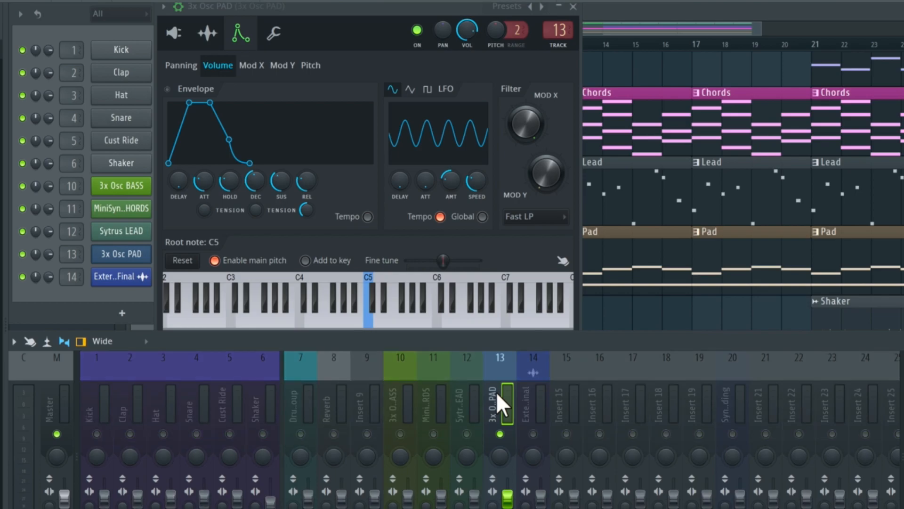
{"action": "key", "text": "space"}
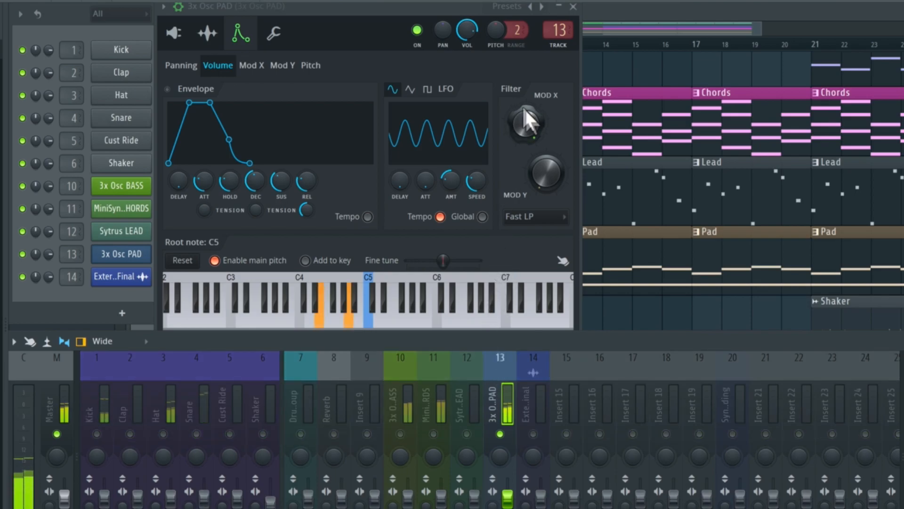
{"action": "left_click", "coordinate": [532, 120]}
{"action": "left_click_drag", "start_coordinate": [532, 120], "coordinate": [532, 149]}
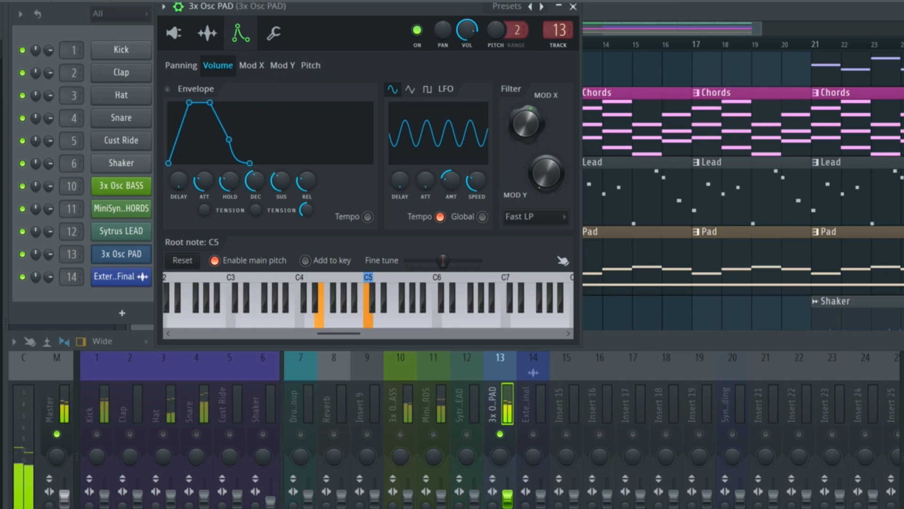
{"action": "mouse_move", "coordinate": [532, 149]}
{"action": "left_mouse_down"}
{"action": "mouse_move", "coordinate": [533, 123]}
{"action": "mouse_move", "coordinate": [532, 138]}
{"action": "left_mouse_up"}
{"action": "key", "text": "space"}
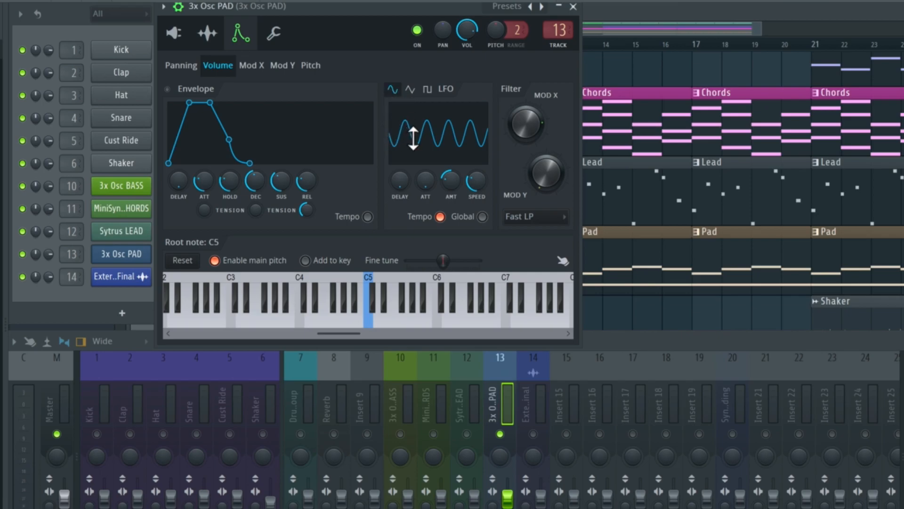
- Switch the pad's volume LFO to a triangle wave, compare it with the sine shape, and audition it soloed
{"action": "left_click", "coordinate": [414, 91]}
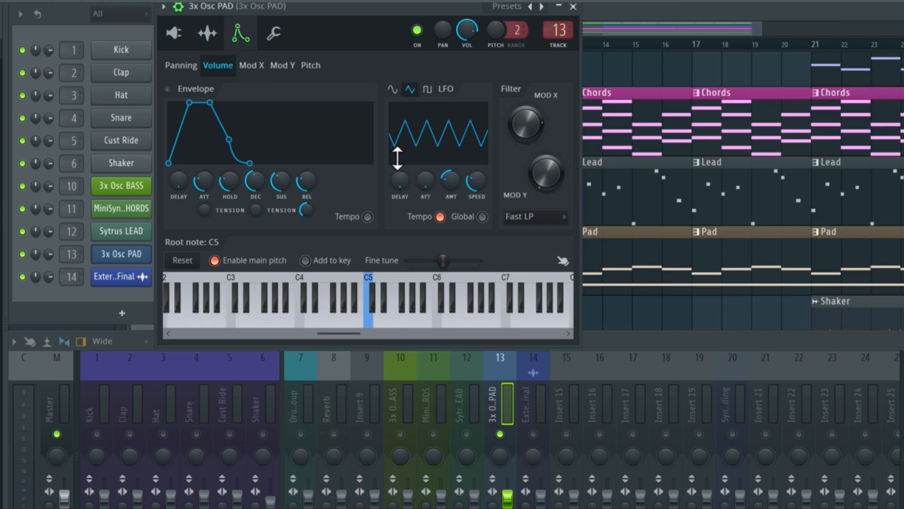
{"action": "left_click", "coordinate": [393, 89]}
{"action": "left_click", "coordinate": [413, 91]}
{"action": "key", "text": "space"}
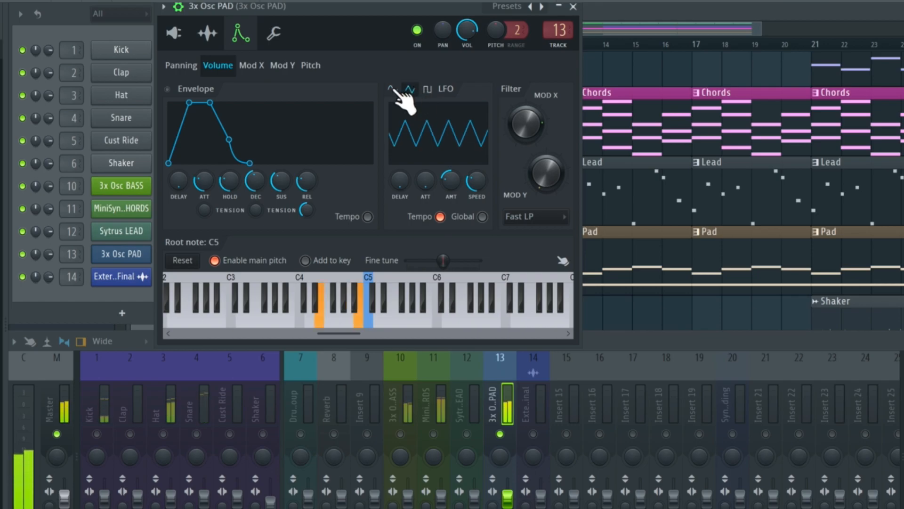
{"action": "key", "text": "space"}
- Audition the square shape for the pad's volume LFO and switch back to the triangle wave
{"action": "left_click", "coordinate": [429, 90]}
{"action": "key", "text": "space"}
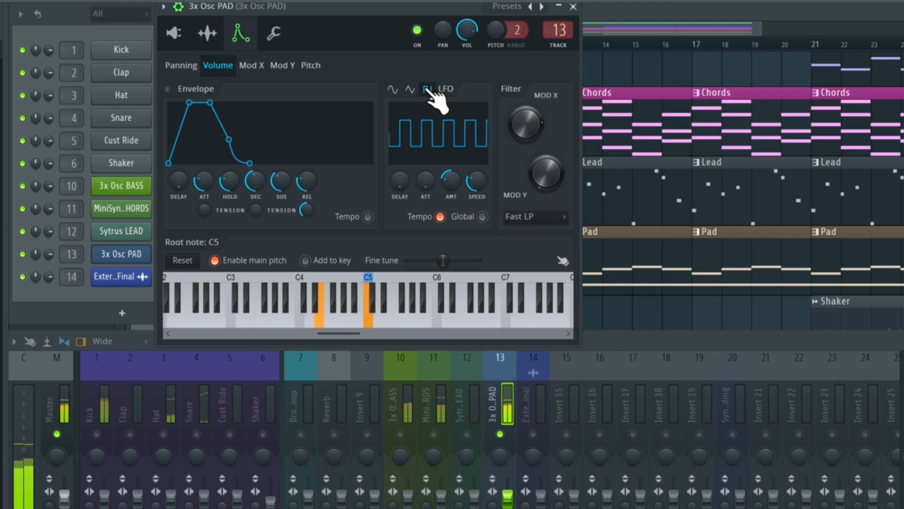
{"action": "key", "text": "space"}
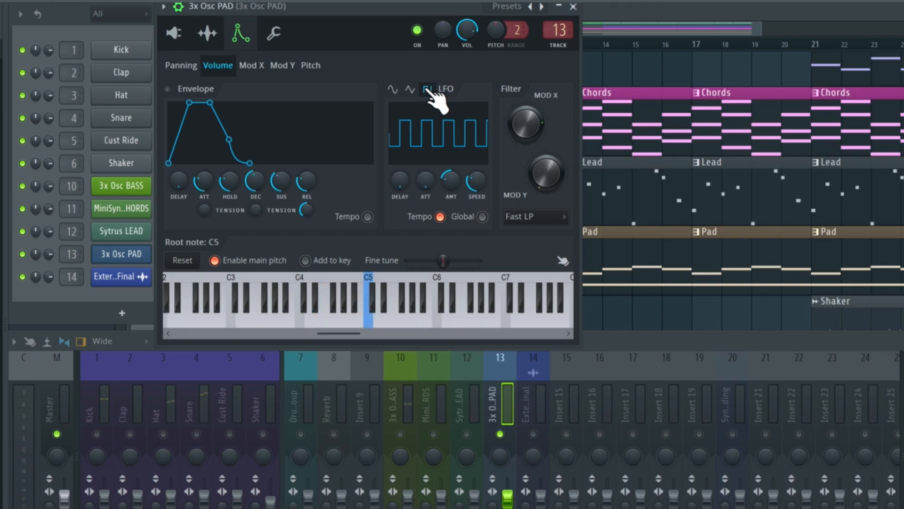
{"action": "left_click", "coordinate": [411, 89]}
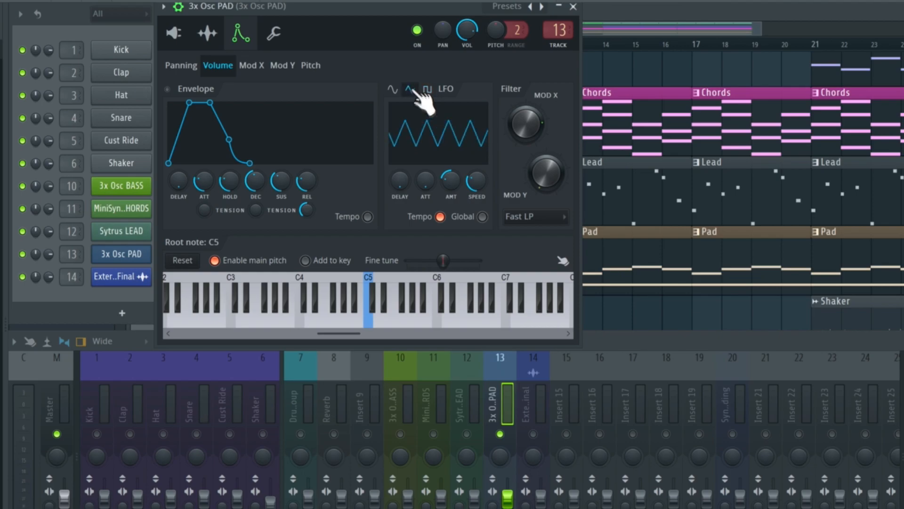
- Unsolo the 3x Osc PAD mixer track and audition the triangle LFO within the full mix
{"action": "left_click", "coordinate": [500, 434]}
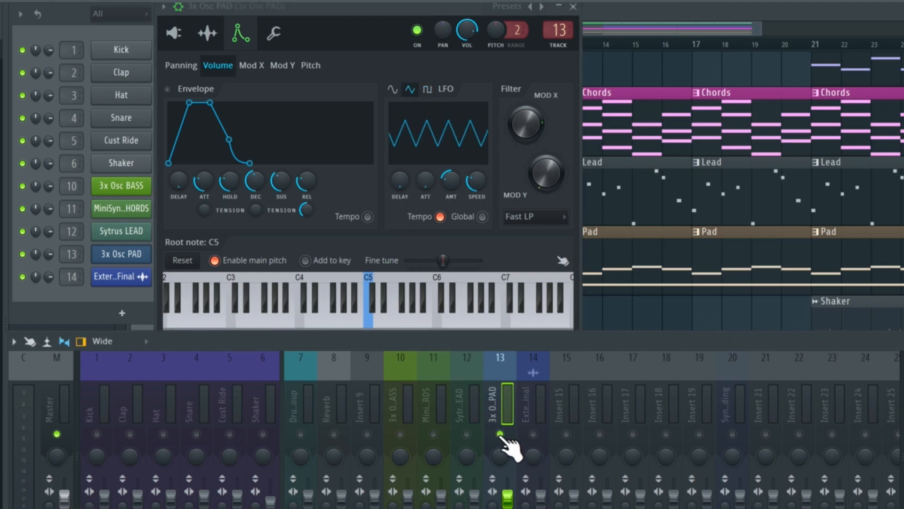
{"action": "right_click", "coordinate": [500, 434]}
{"action": "key", "text": "space"}
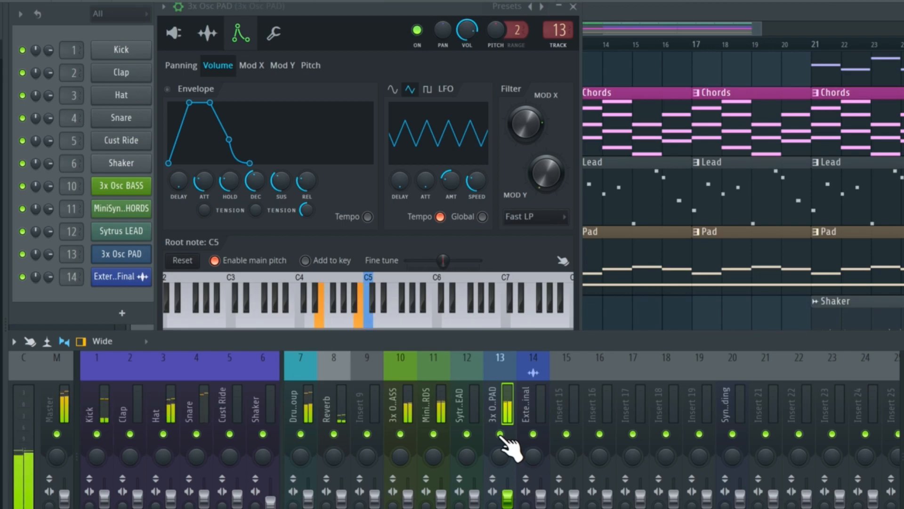
{"action": "key", "text": "space"}
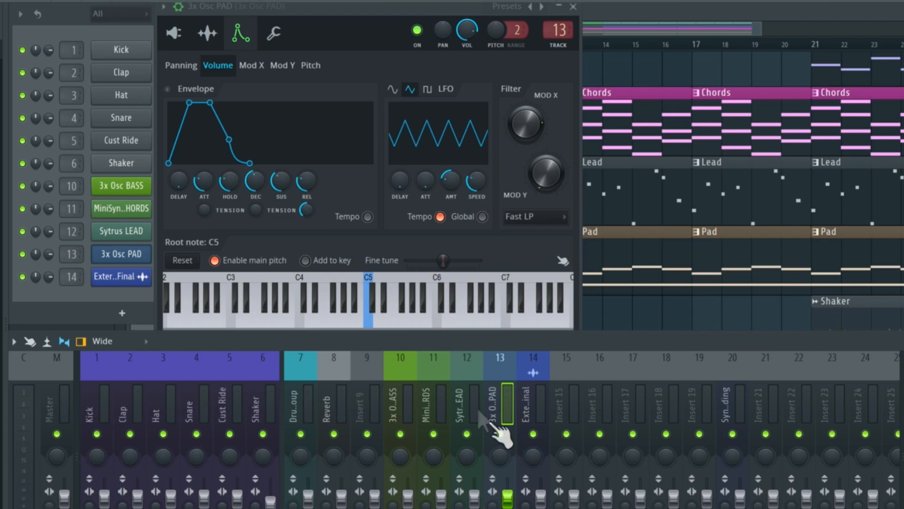
- Review the pad's oscillator, sample, envelope and miscellaneous channel settings, hiding and reshowing the extra settings pages along the way
{"action": "left_click", "coordinate": [176, 36]}
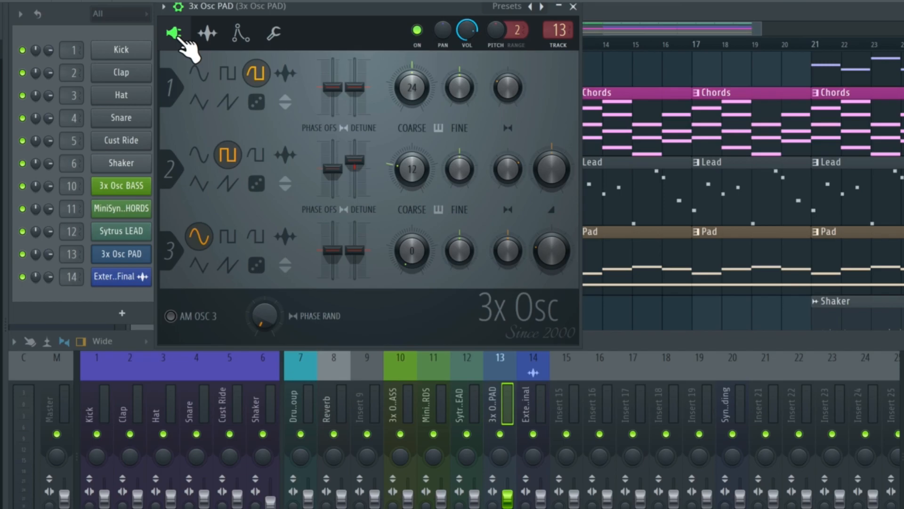
{"action": "left_click", "coordinate": [179, 7]}
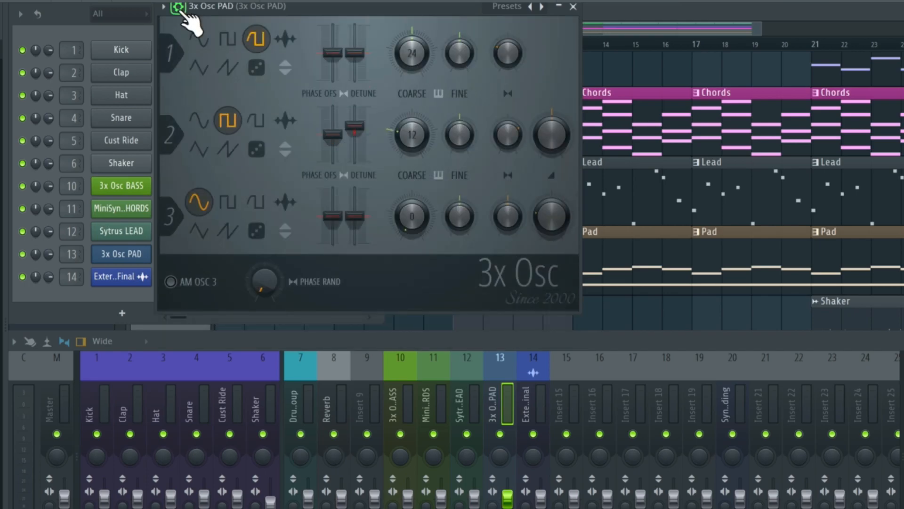
{"action": "left_click", "coordinate": [180, 8]}
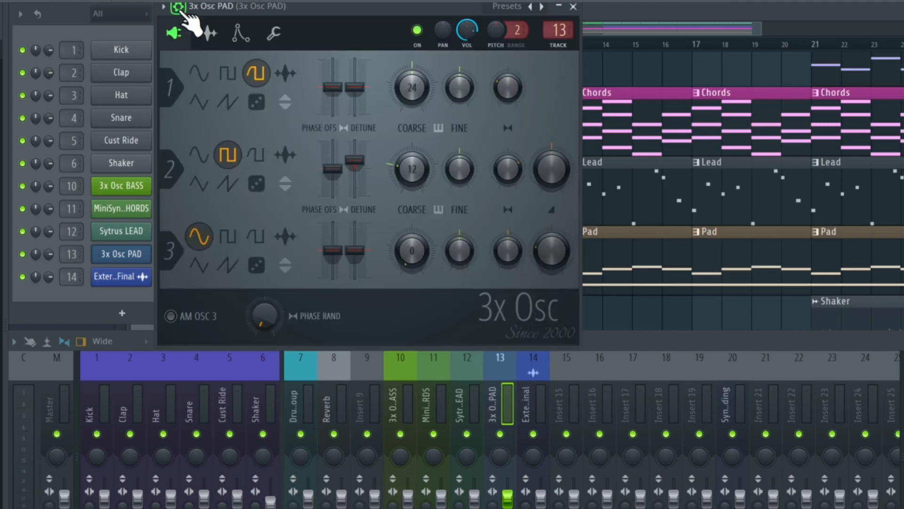
{"action": "left_click", "coordinate": [238, 34]}
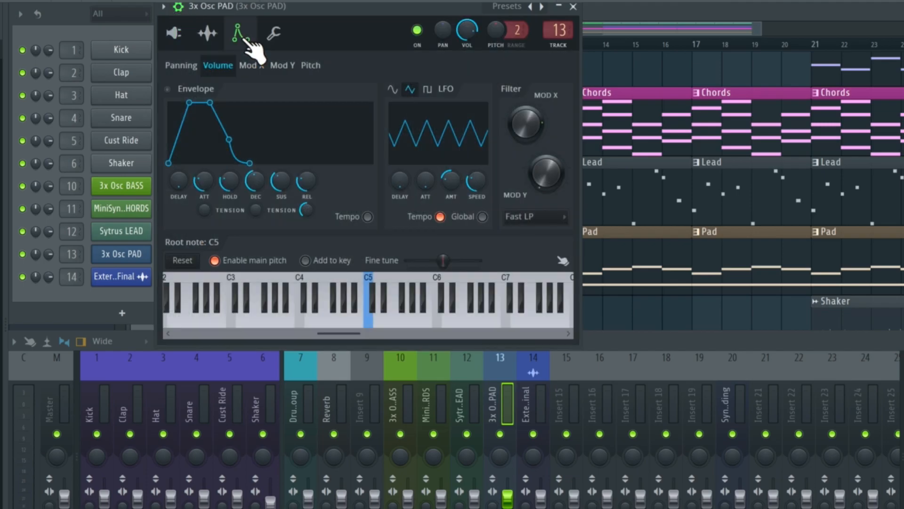
{"action": "left_click", "coordinate": [274, 34]}
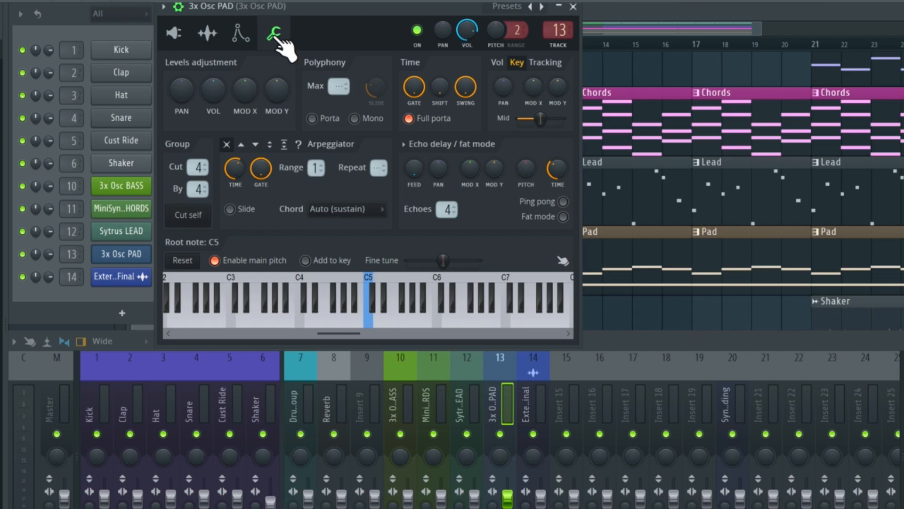
{"action": "left_click", "coordinate": [239, 34]}
{"action": "left_click", "coordinate": [207, 33]}
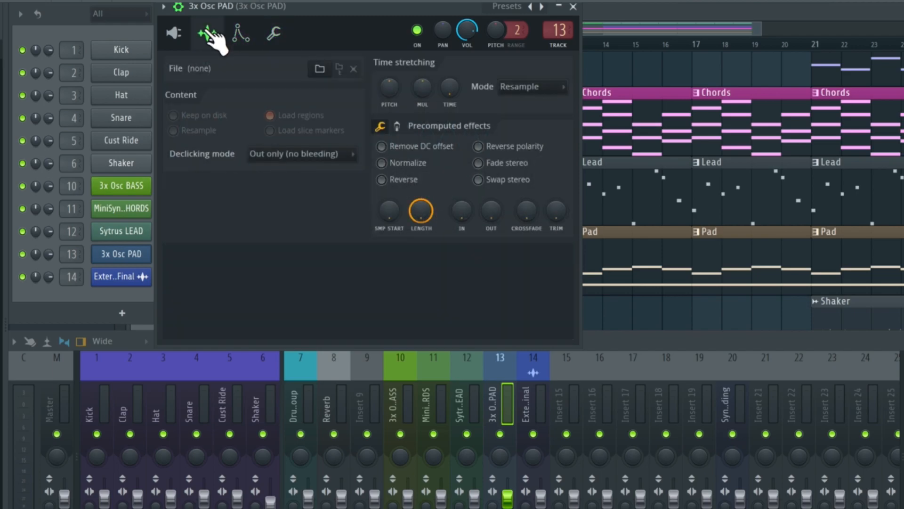
{"action": "left_click", "coordinate": [174, 33]}
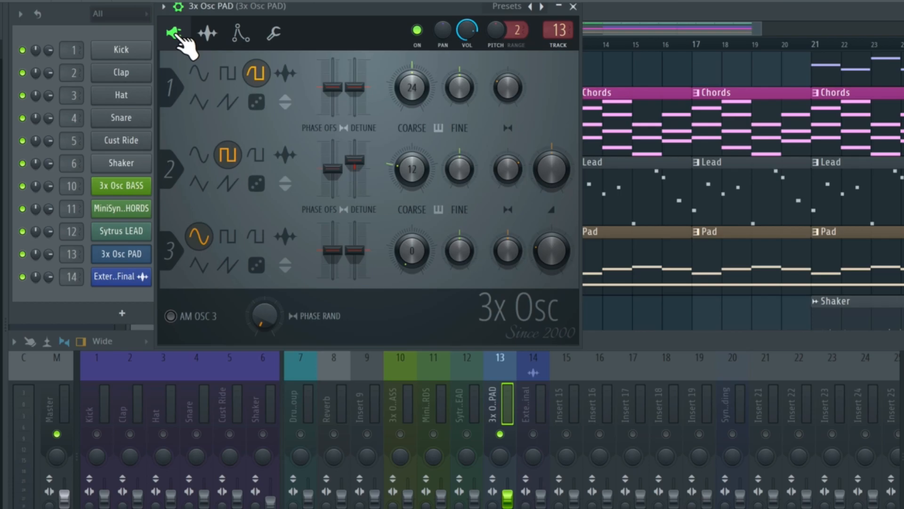
{"action": "left_click", "coordinate": [178, 8]}
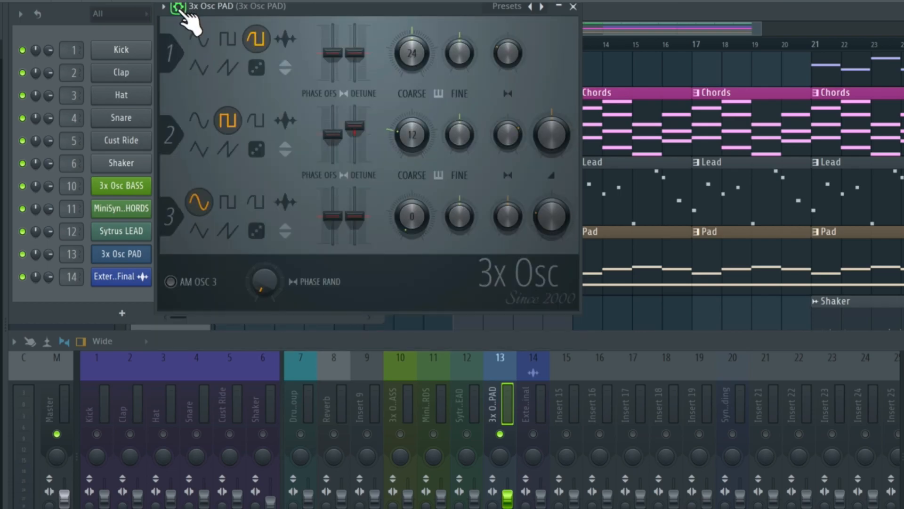
{"action": "left_click", "coordinate": [178, 7]}
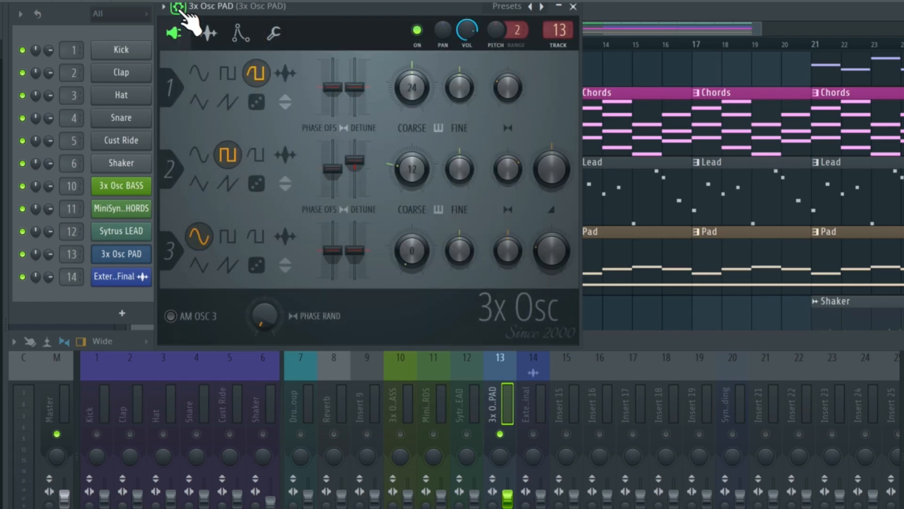
{"action": "left_click", "coordinate": [238, 34]}
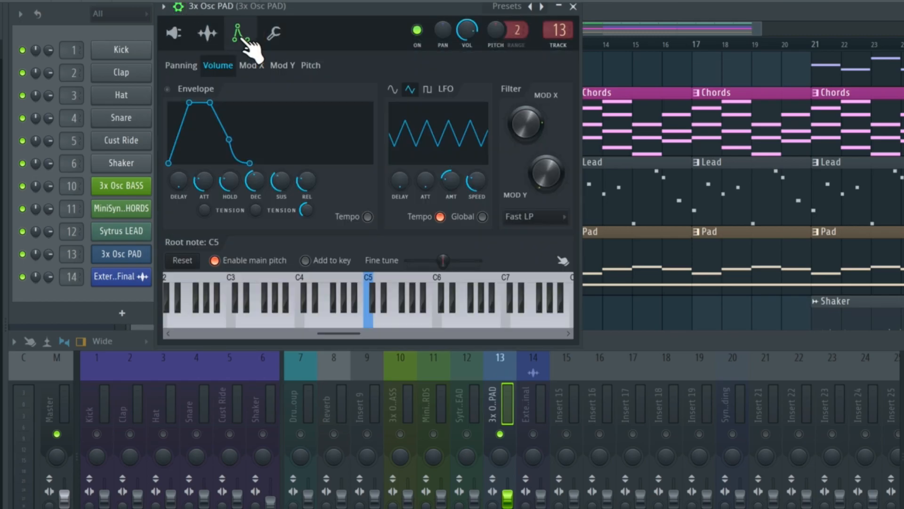